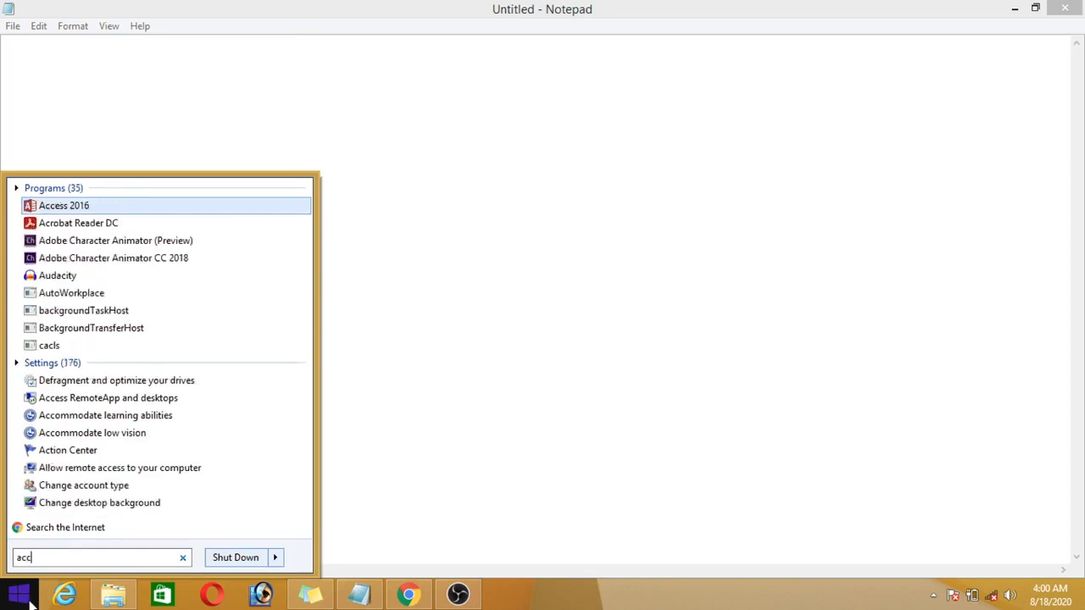
Step: Launch Access 2016 and create a blank desktop database
left_click(102, 206)
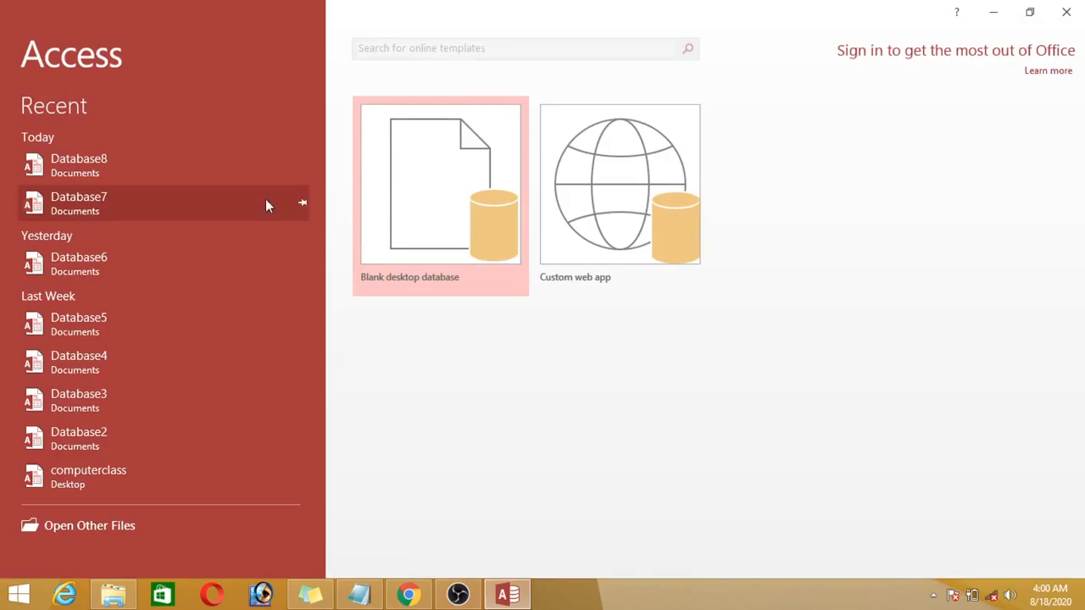
double_click(416, 172)
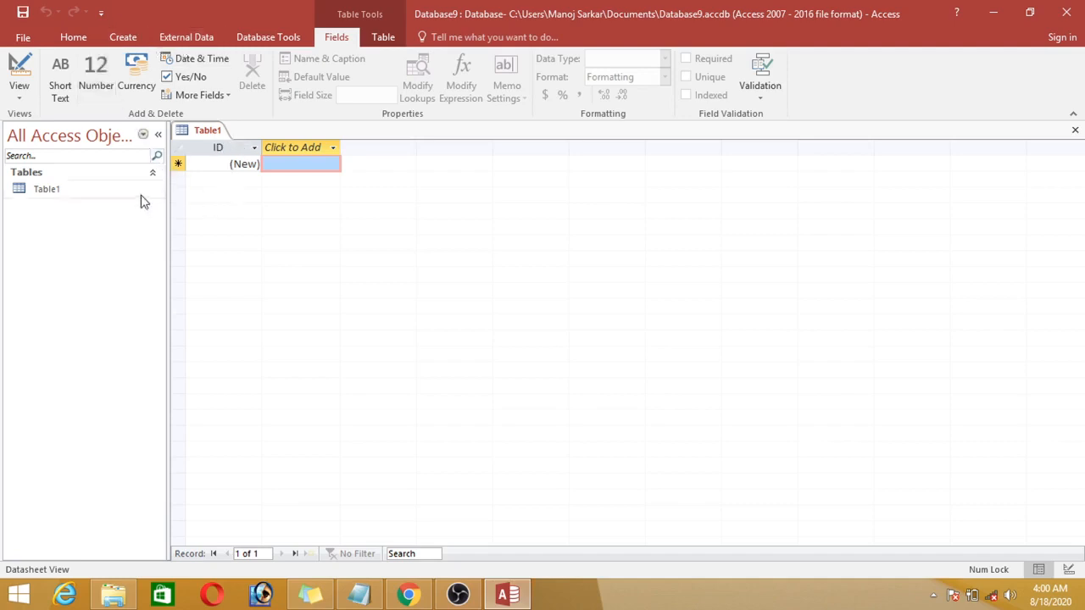
Step: Create a second table in Design view and close the empty default table, Table1
left_click(123, 38)
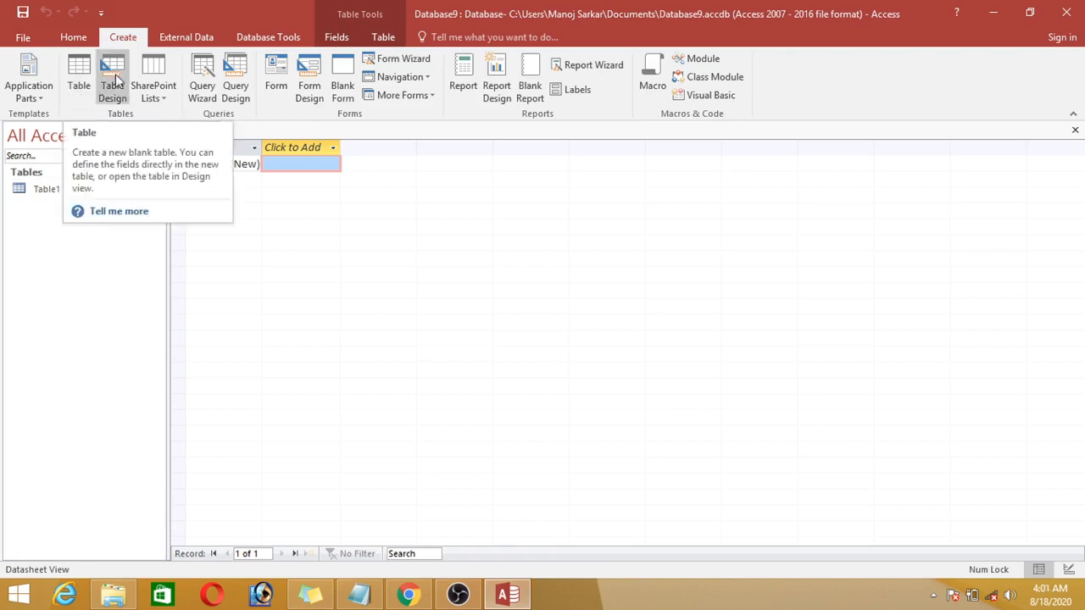
left_click(111, 79)
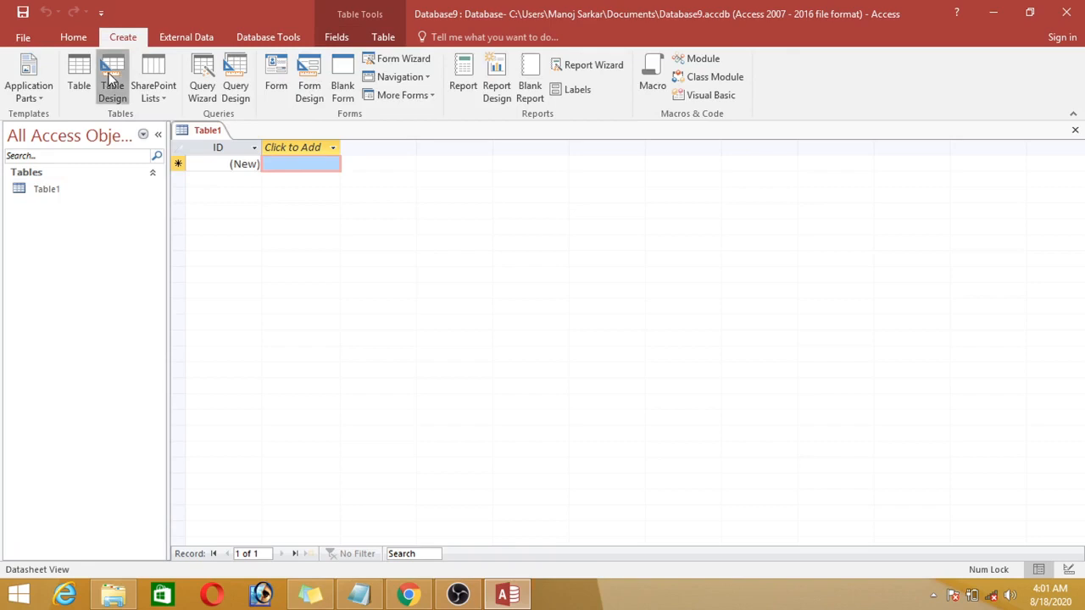
right_click(212, 136)
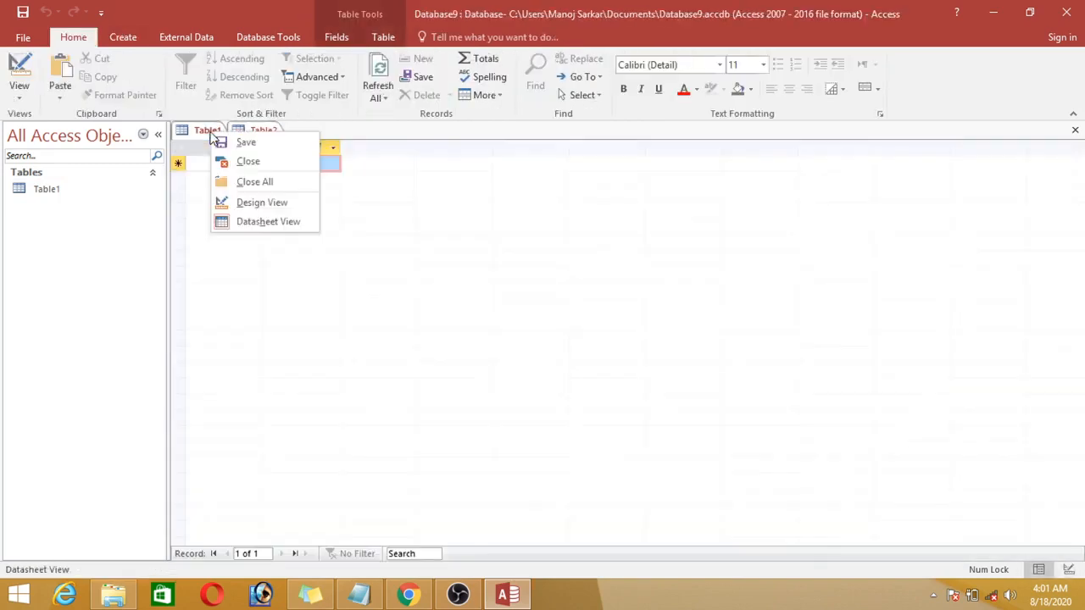
left_click(244, 163)
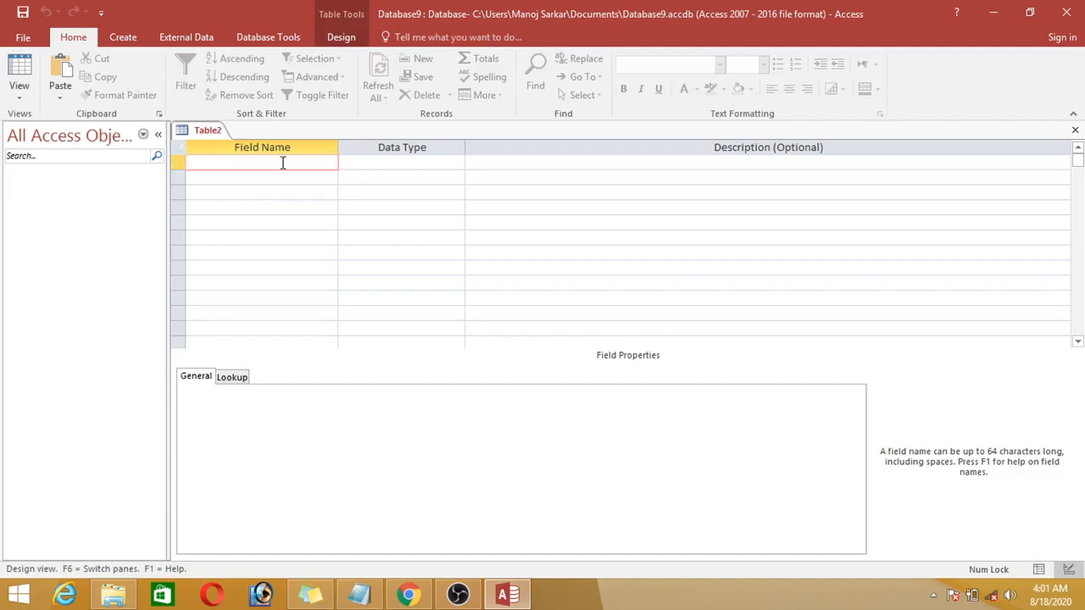
Step: Define the first field of the new table as rollno with the Number data type
type("rollno")
key("Tab")
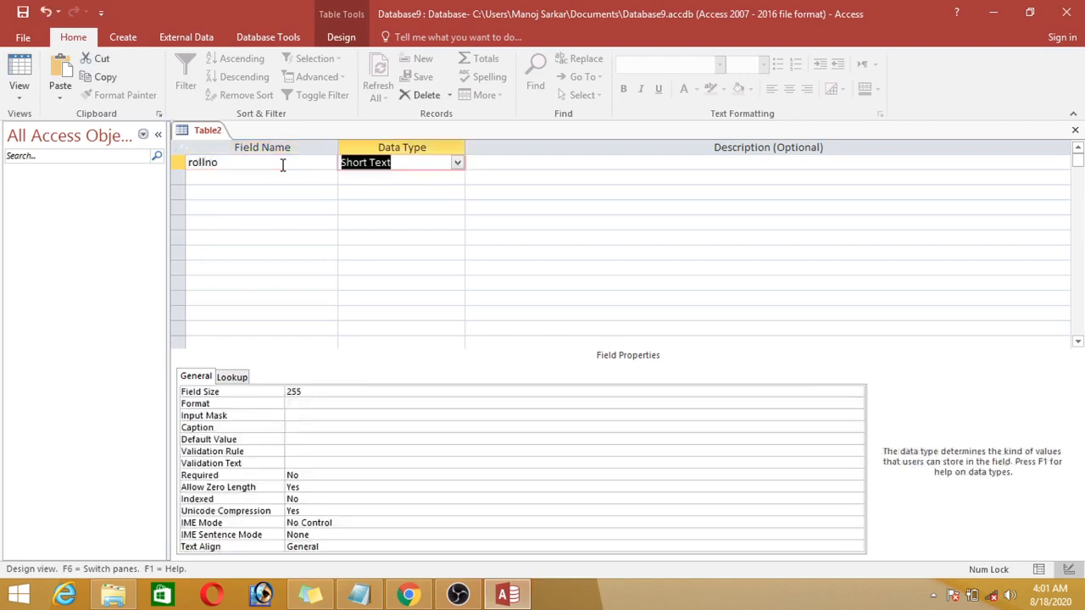
key("Down")
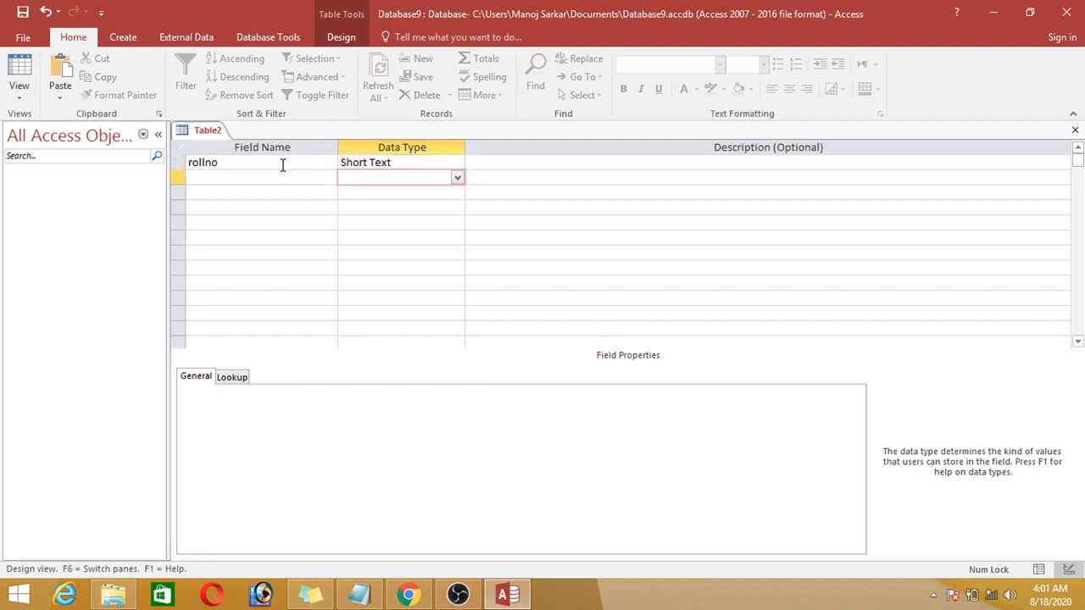
left_click(456, 166)
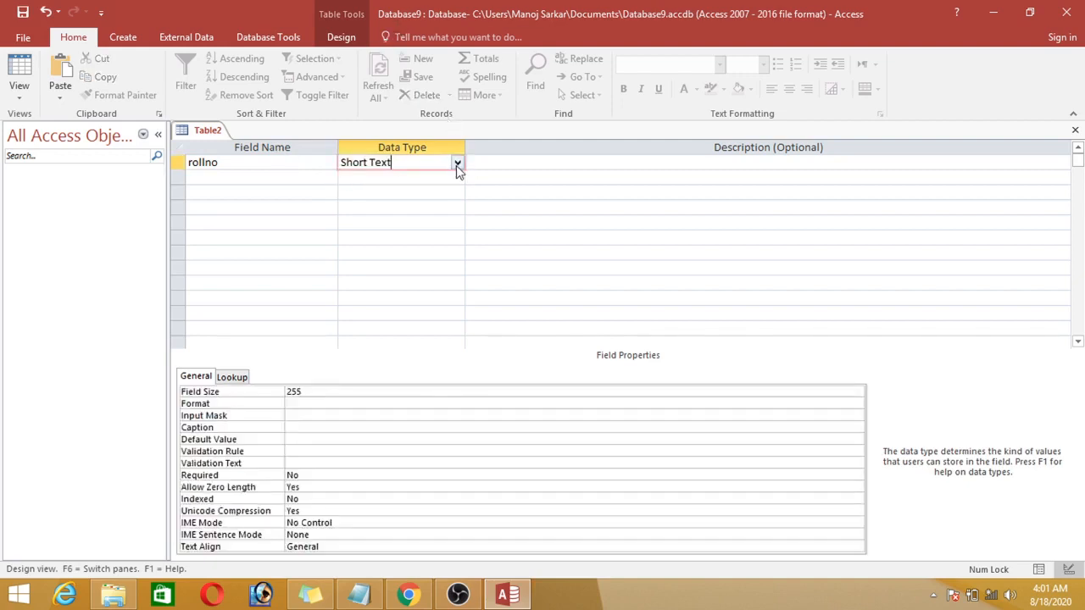
left_click(456, 165)
left_click(432, 210)
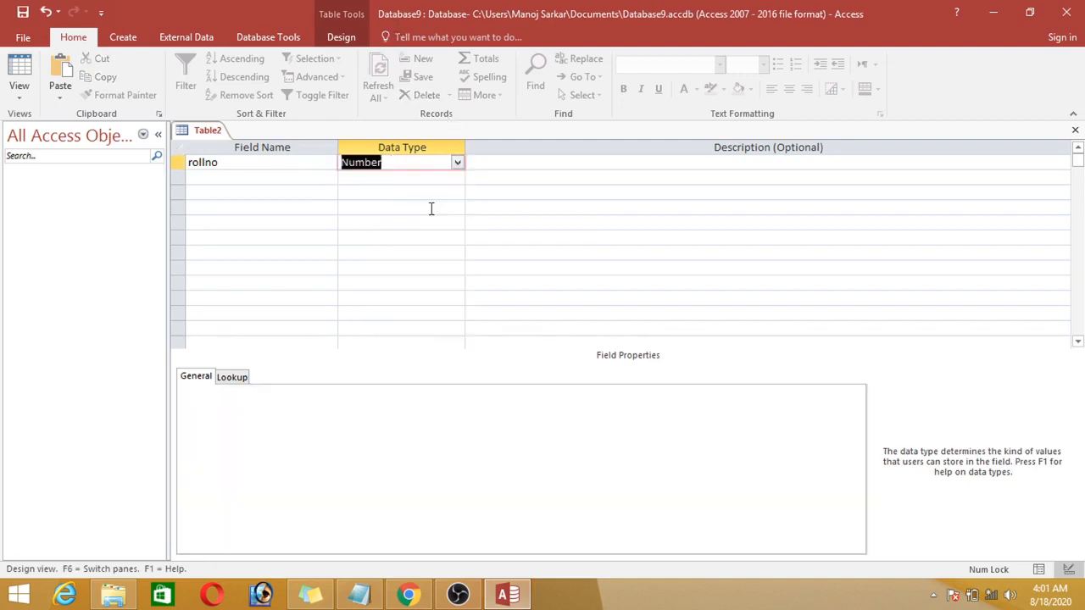
Step: Add a second field named class with the Short Text data type
left_click(270, 177)
type("classs")
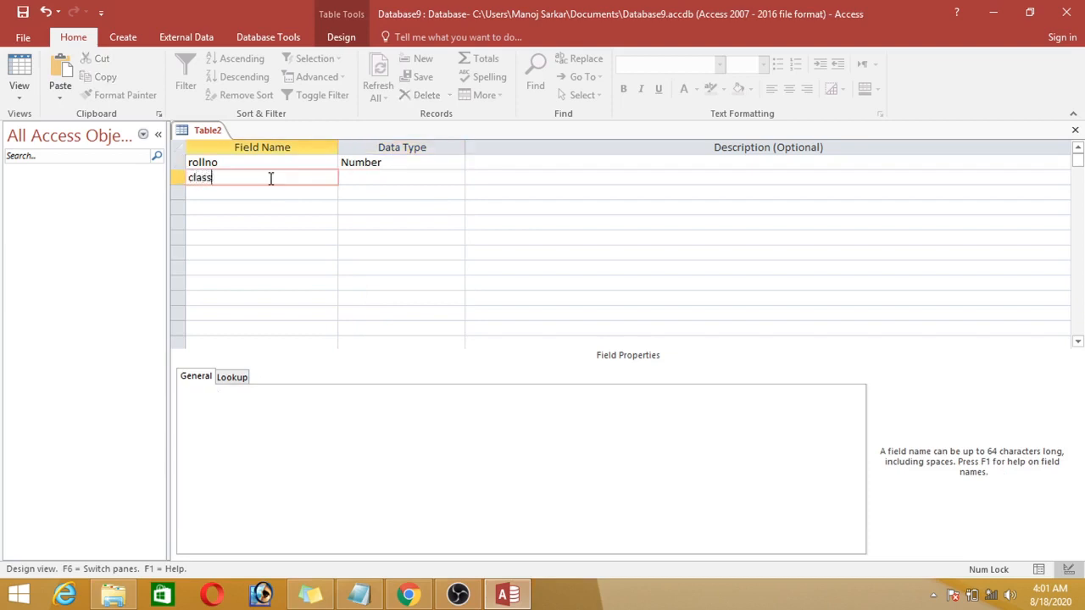
key("Tab")
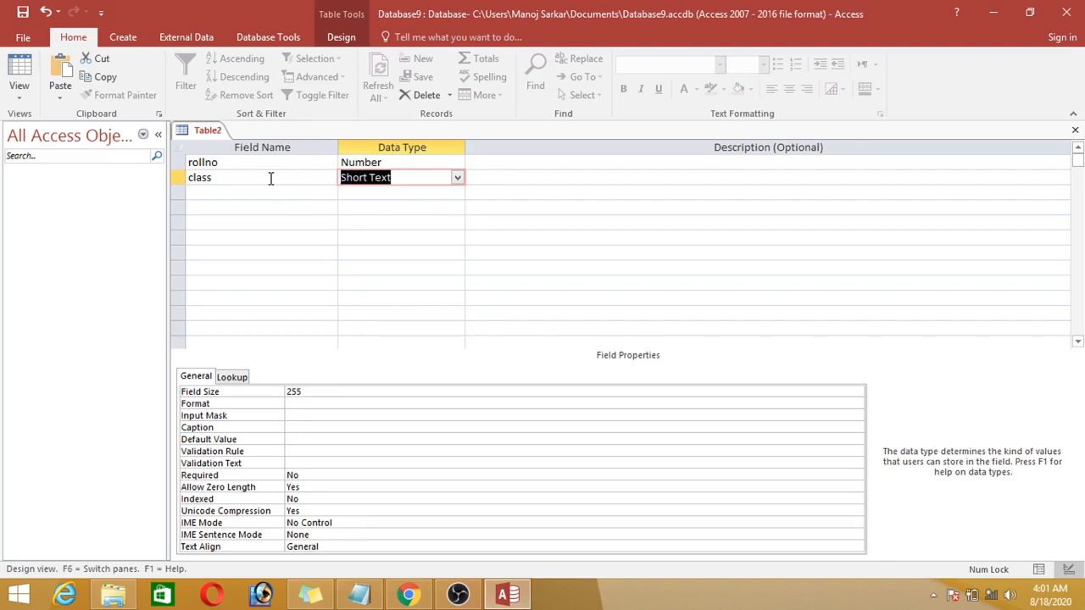
key("Tab")
key("Tab")
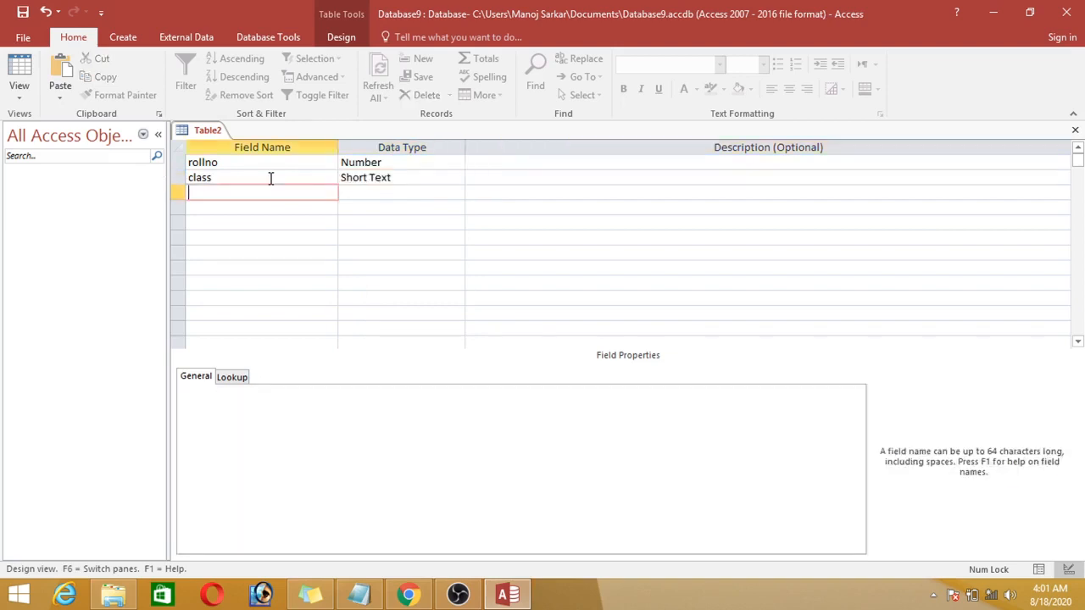
left_click(588, 167)
left_click(577, 181)
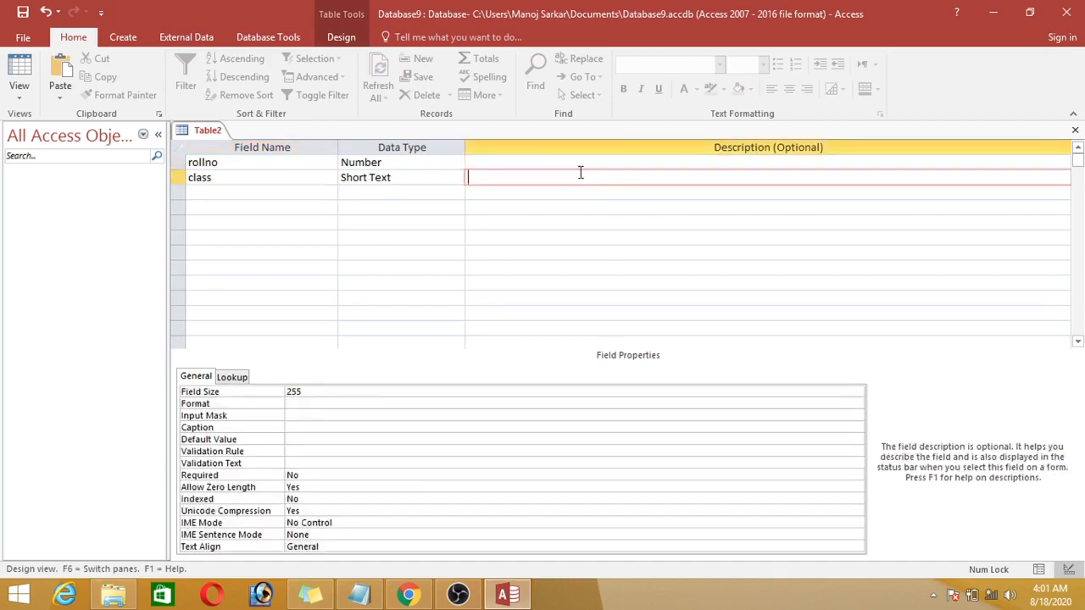
left_click(535, 164)
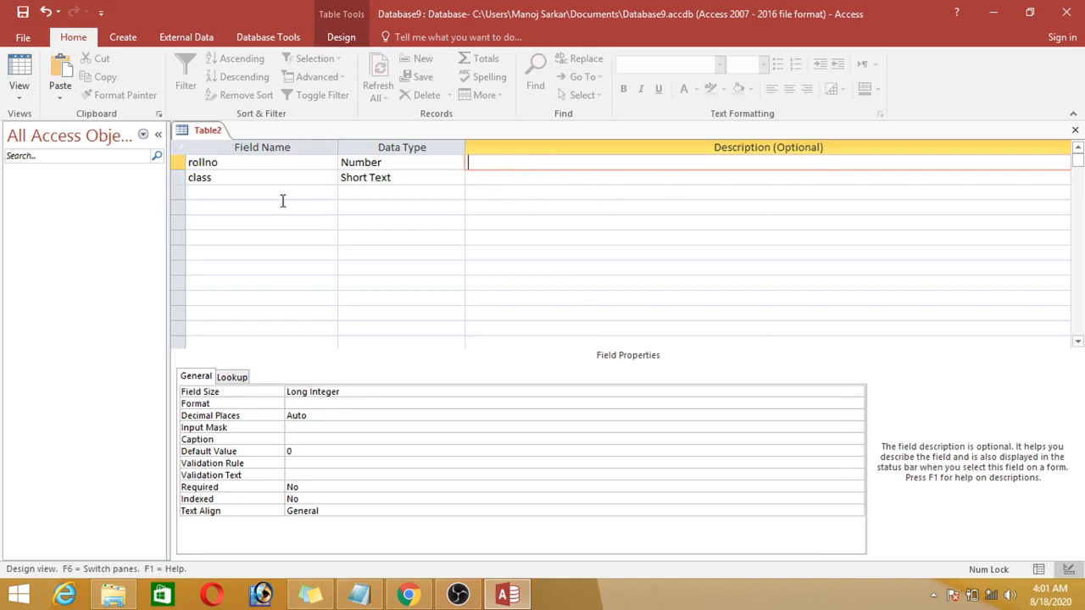
left_click(523, 179)
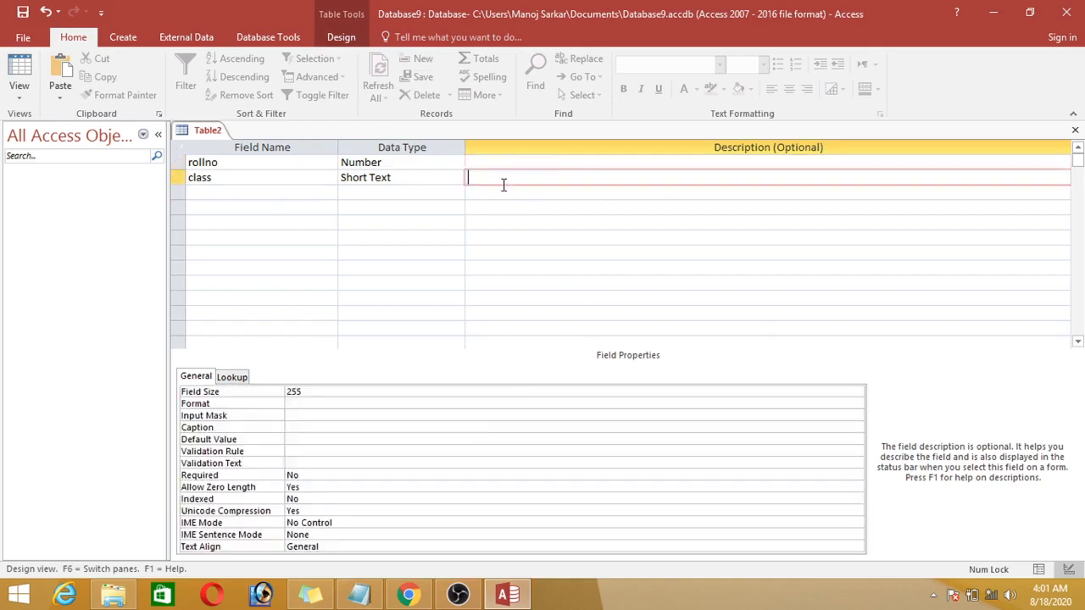
Step: Add a third field named address and set its data type to Long Text
left_click(224, 196)
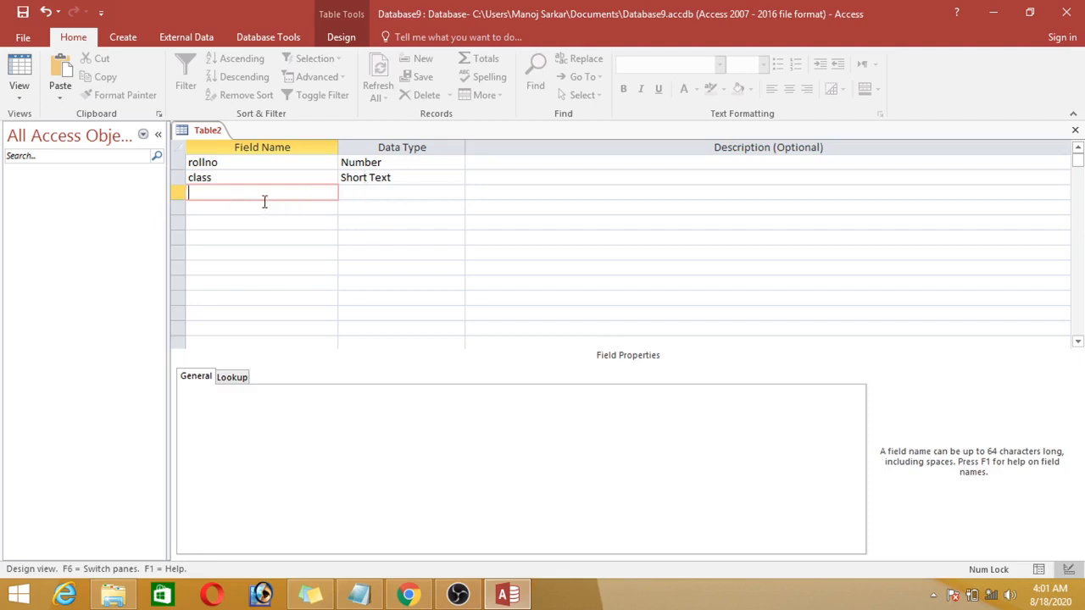
type("address")
key("Tab")
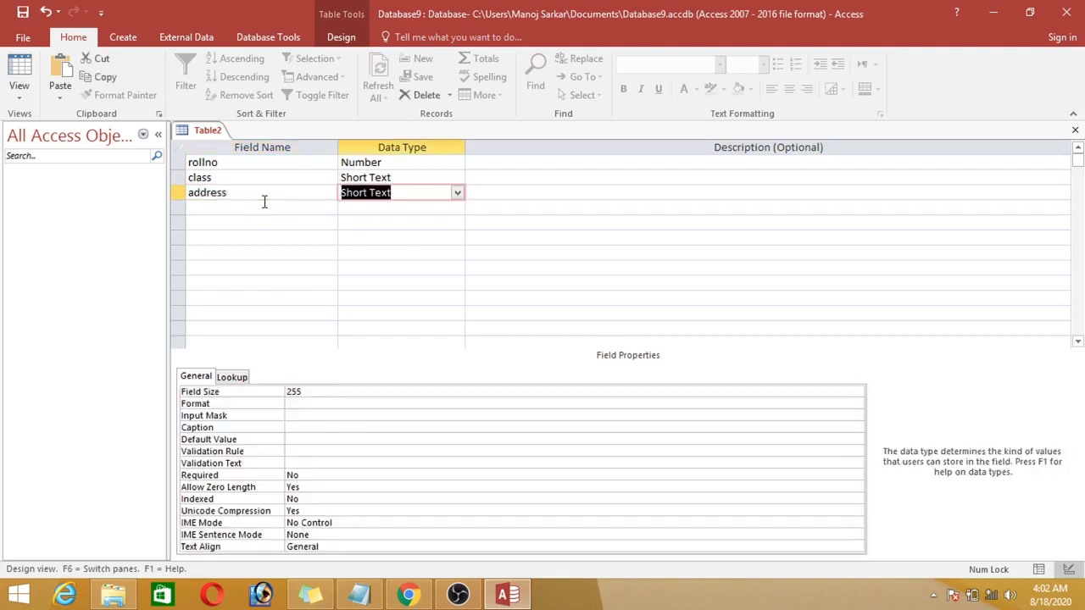
left_click(456, 195)
left_click(438, 217)
Step: Add a fourth field named fees and set its data type to Number
left_click(313, 210)
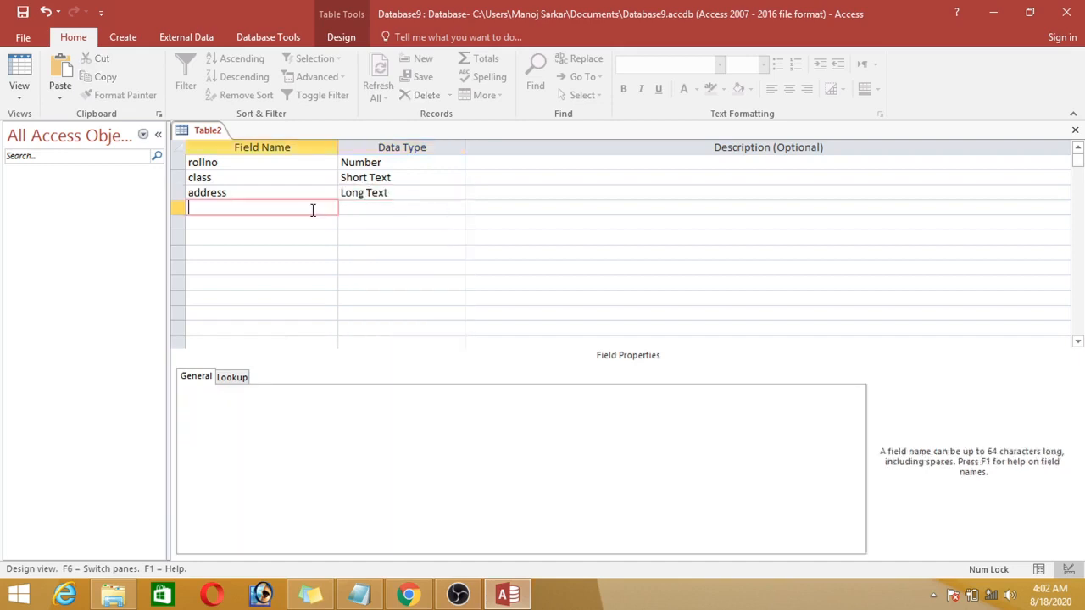
type("fees")
key("Tab")
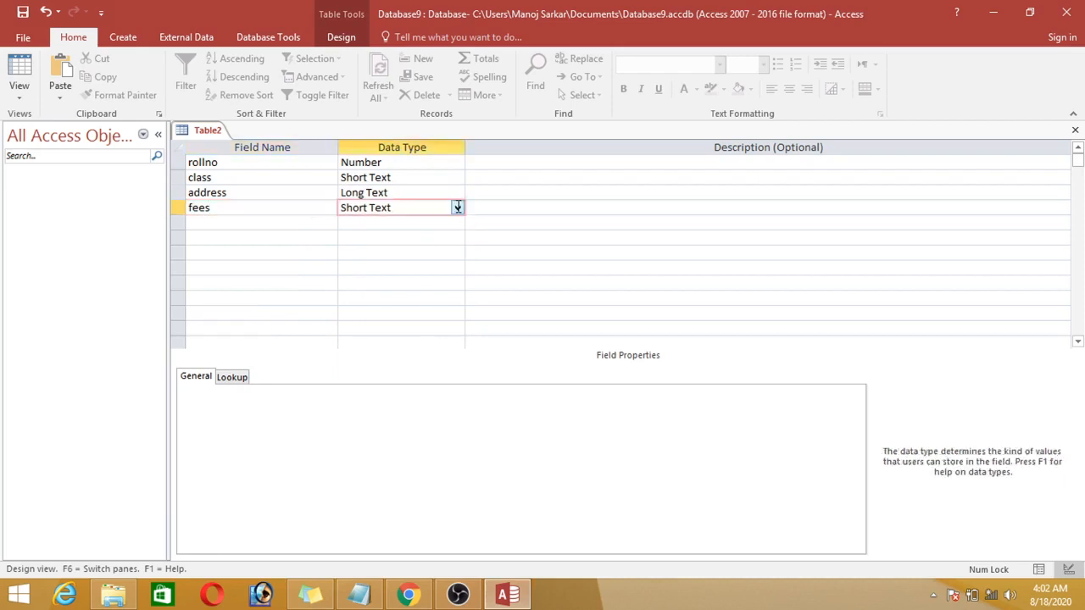
left_click(457, 208)
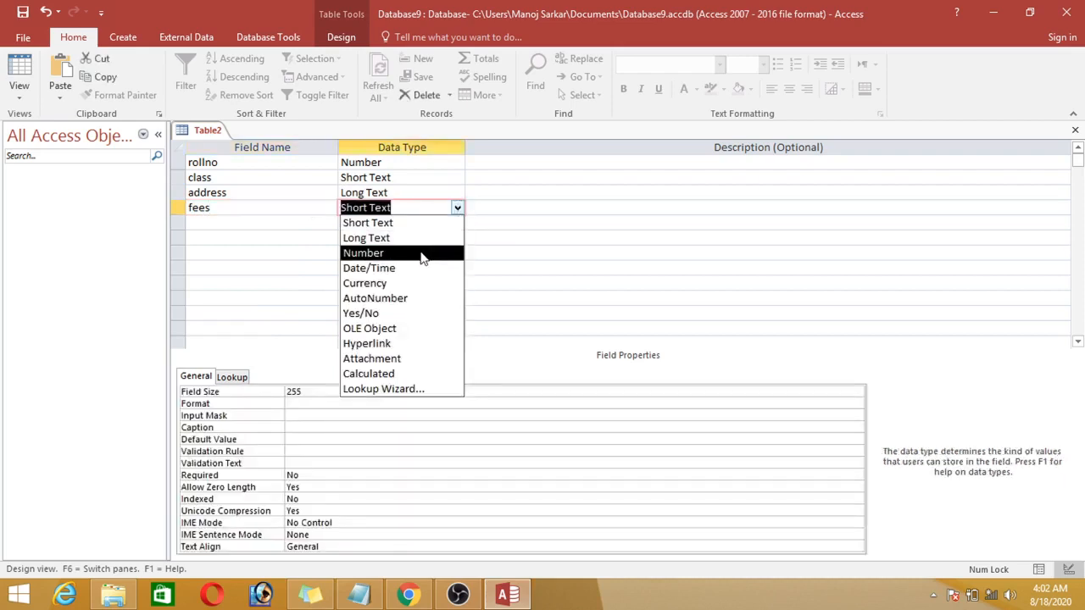
left_click(422, 253)
left_click(388, 266)
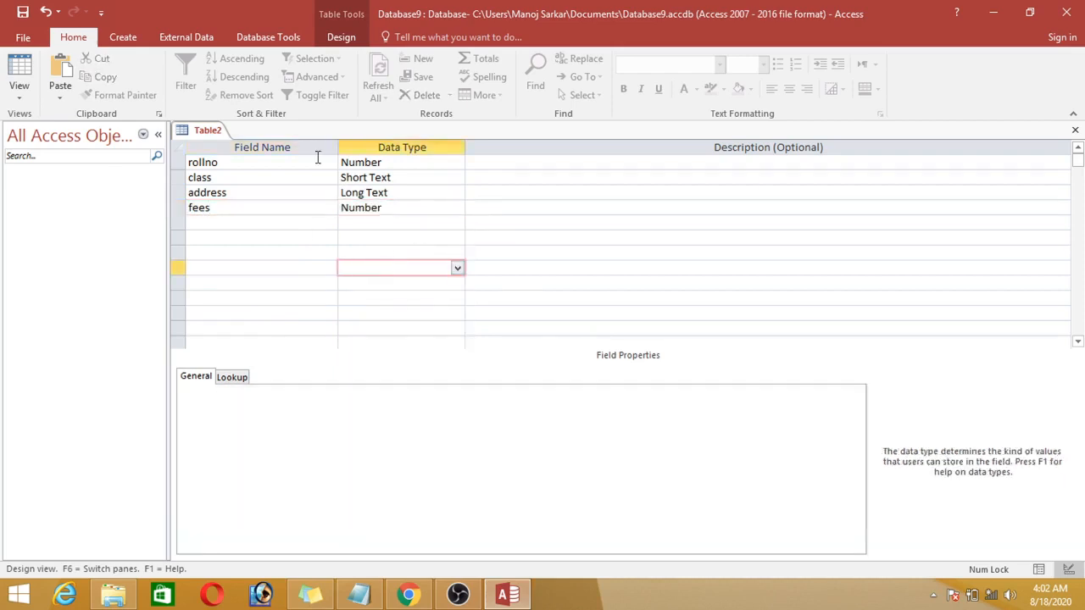
Step: Switch the table to Datasheet view, saving it as class and letting Access create a primary key
right_click(202, 138)
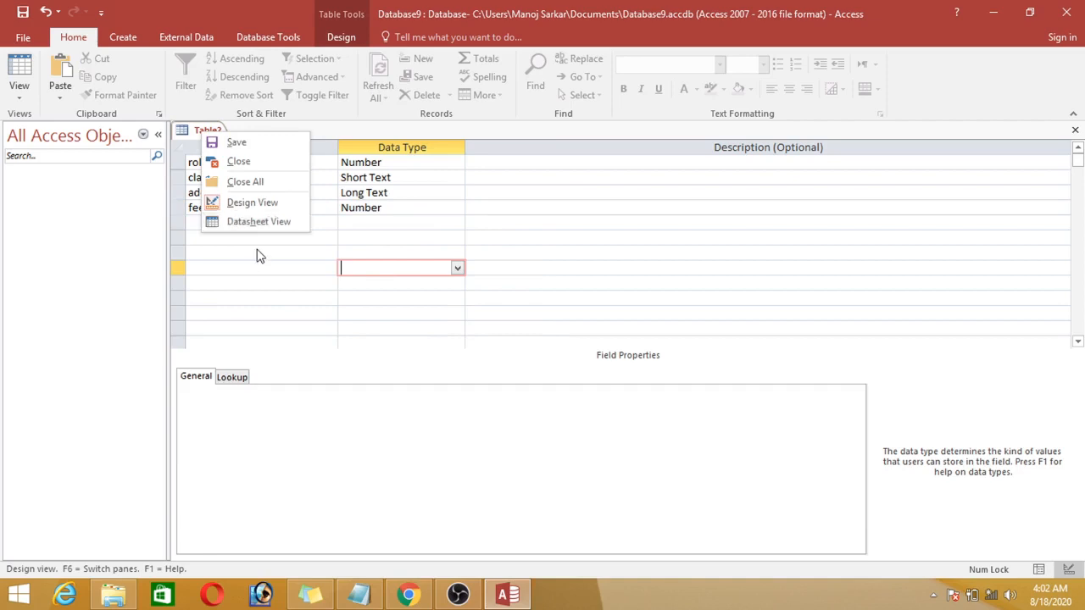
left_click(254, 225)
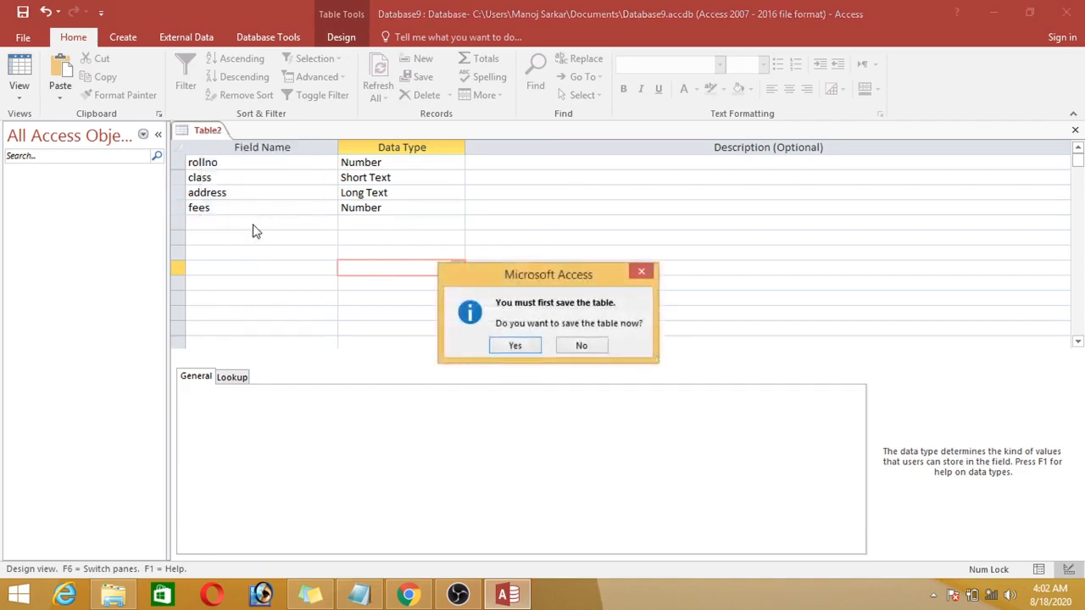
left_click(517, 346)
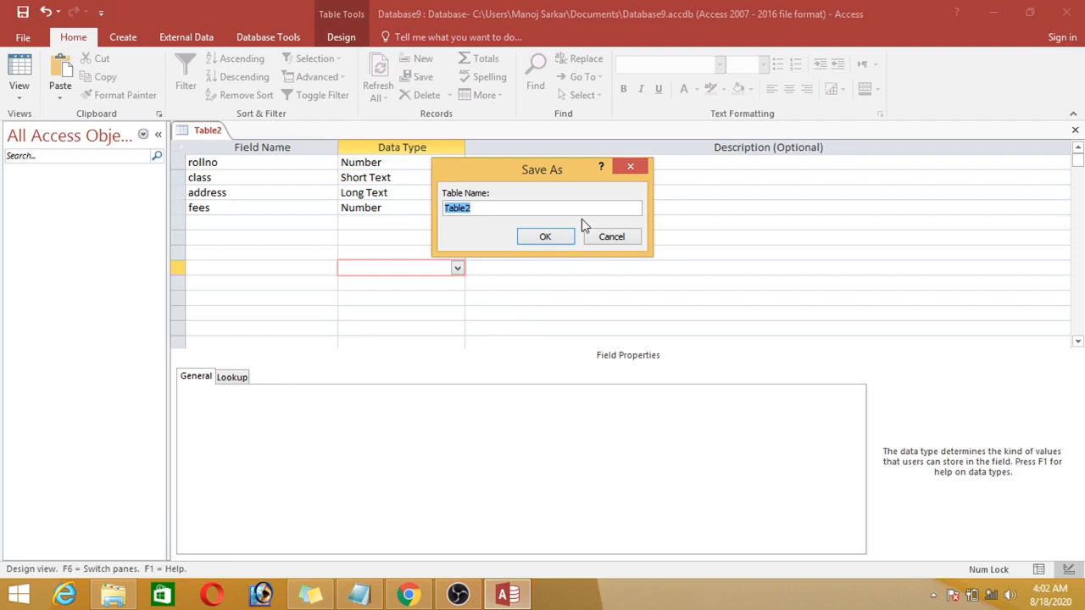
type("class")
key("Return")
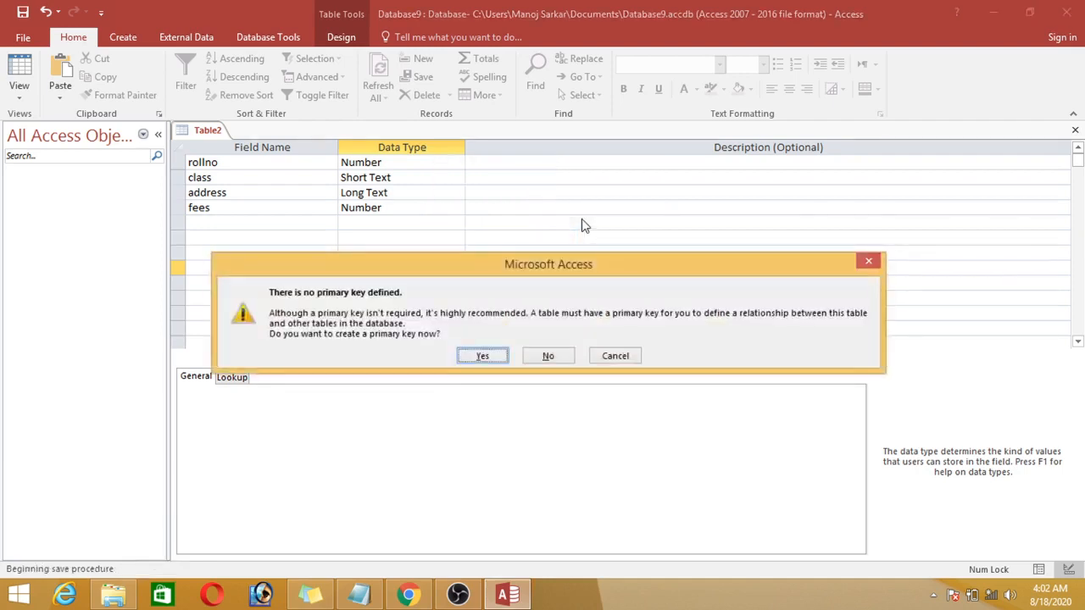
left_click(483, 356)
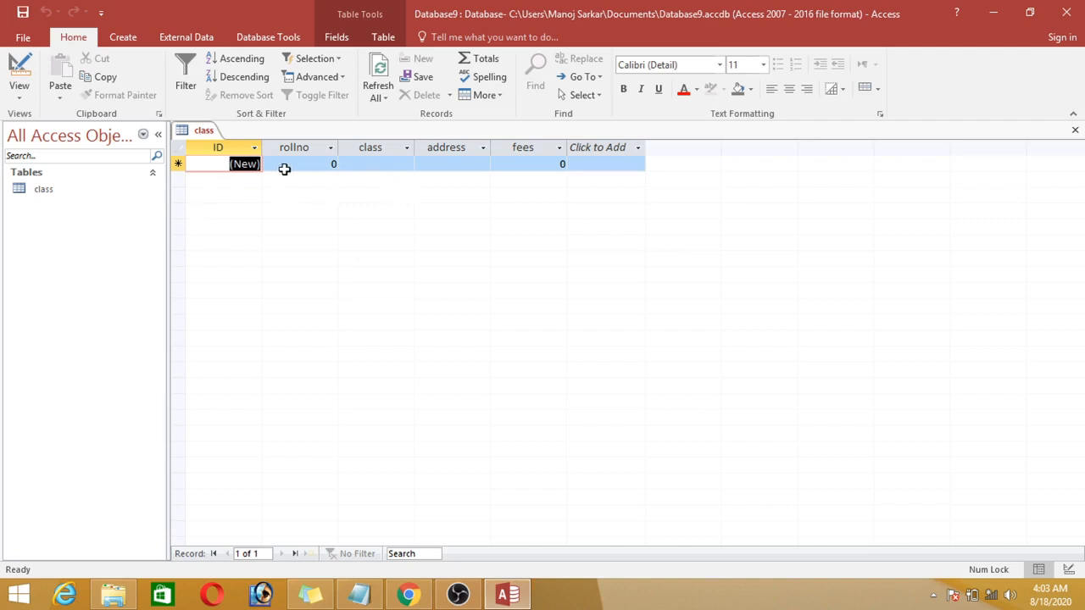
Step: Return the class table to Design view
left_click(260, 165)
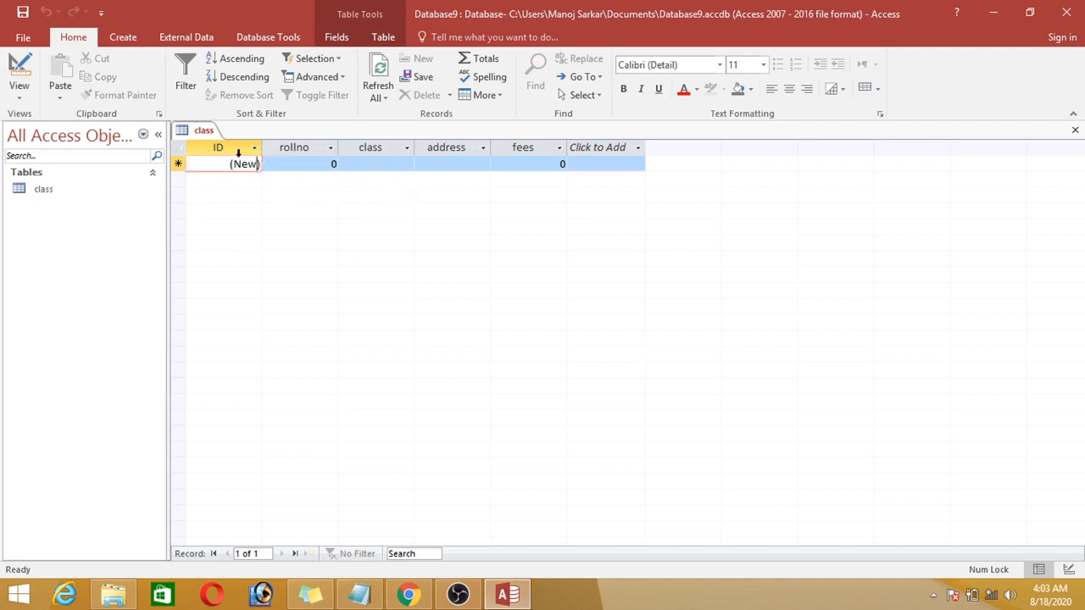
right_click(190, 140)
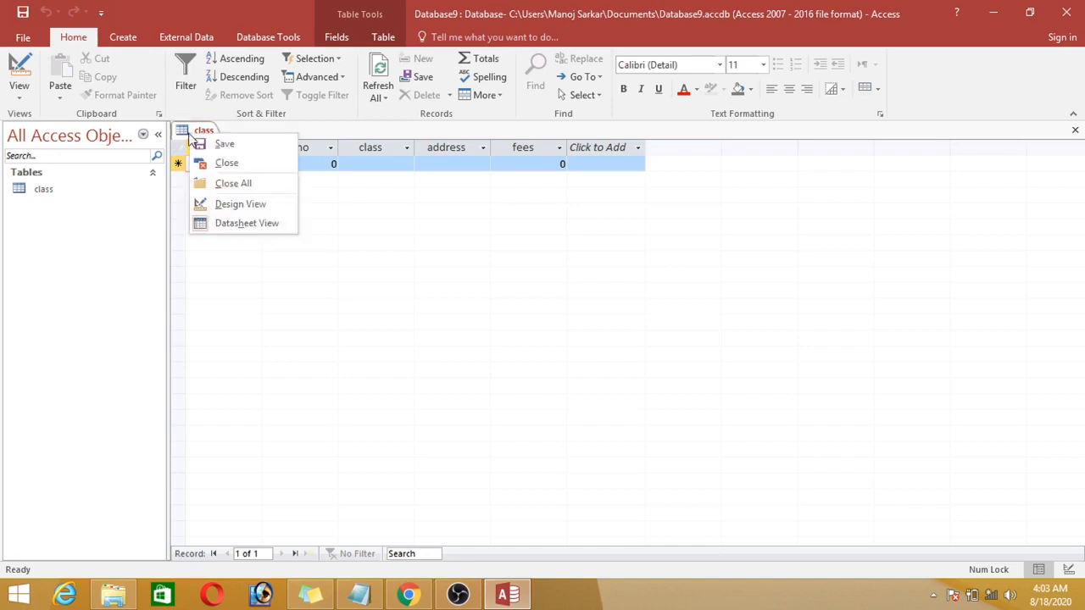
left_click(331, 225)
right_click(190, 133)
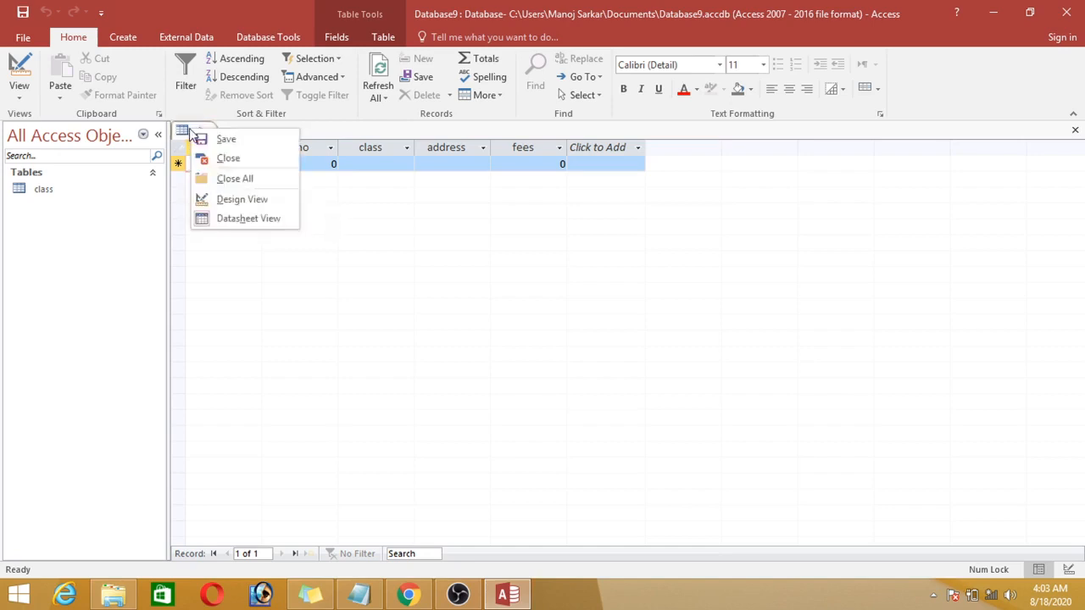
left_click(243, 200)
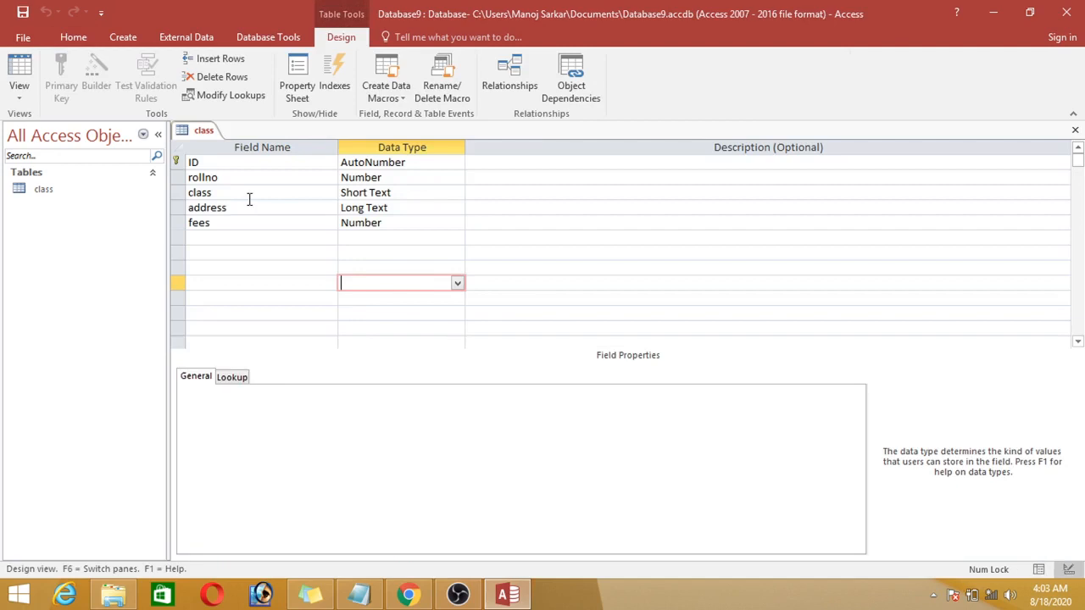
Step: Remove the primary key from the ID field of the class table
left_click(169, 157)
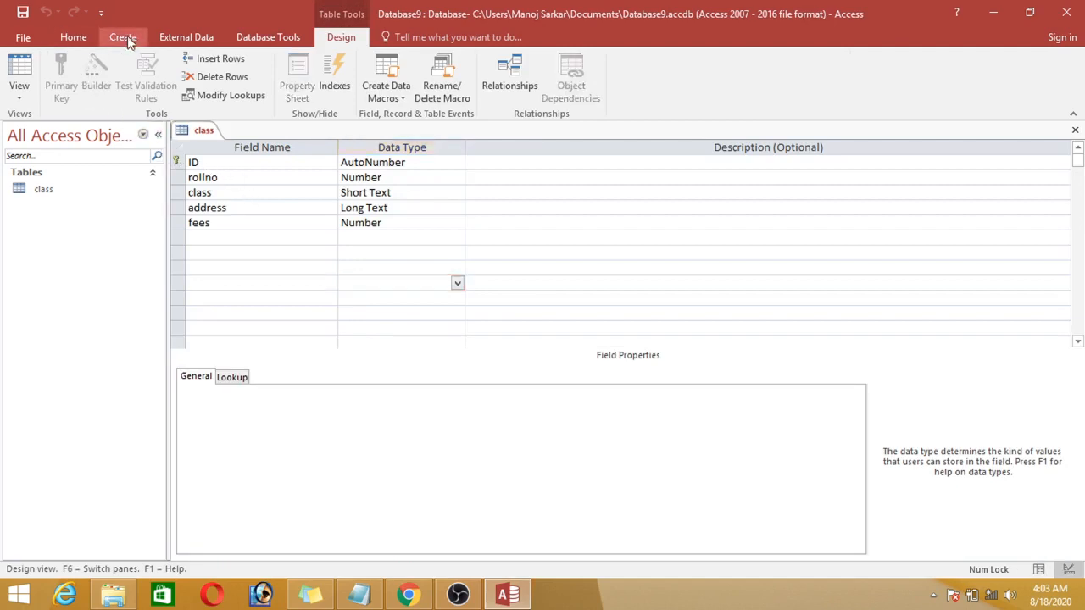
left_click(178, 162)
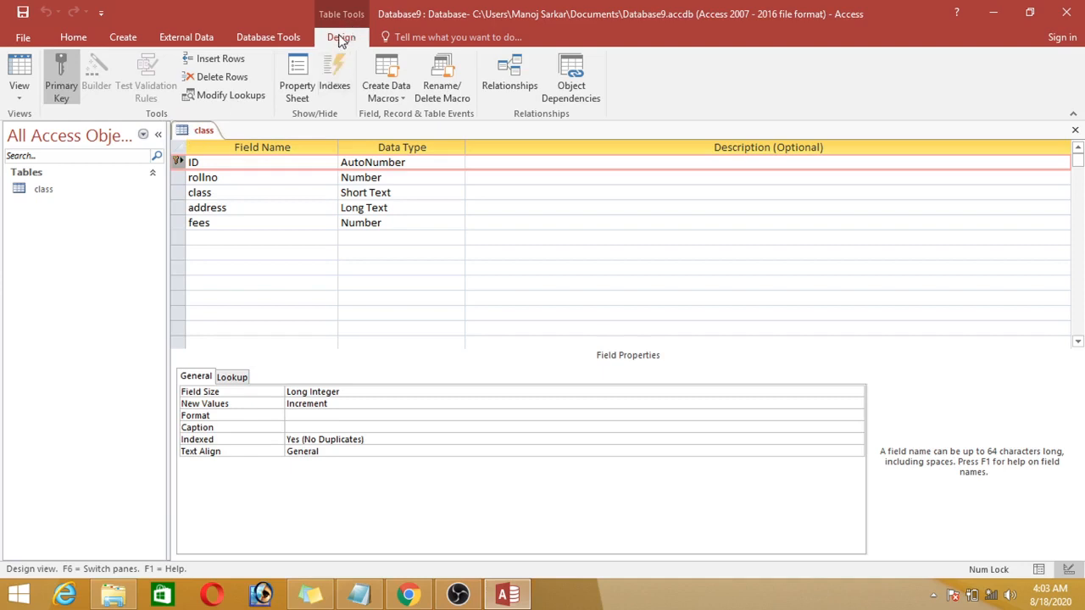
left_click(57, 78)
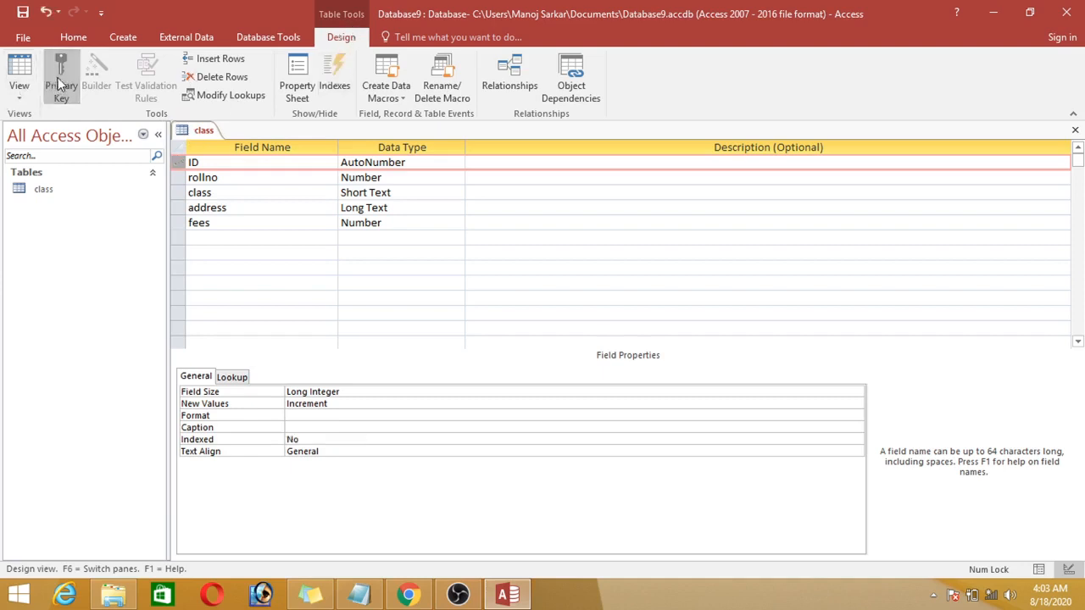
Step: Delete the ID field from the class table and open the table in Datasheet view, saving the change
right_click(181, 163)
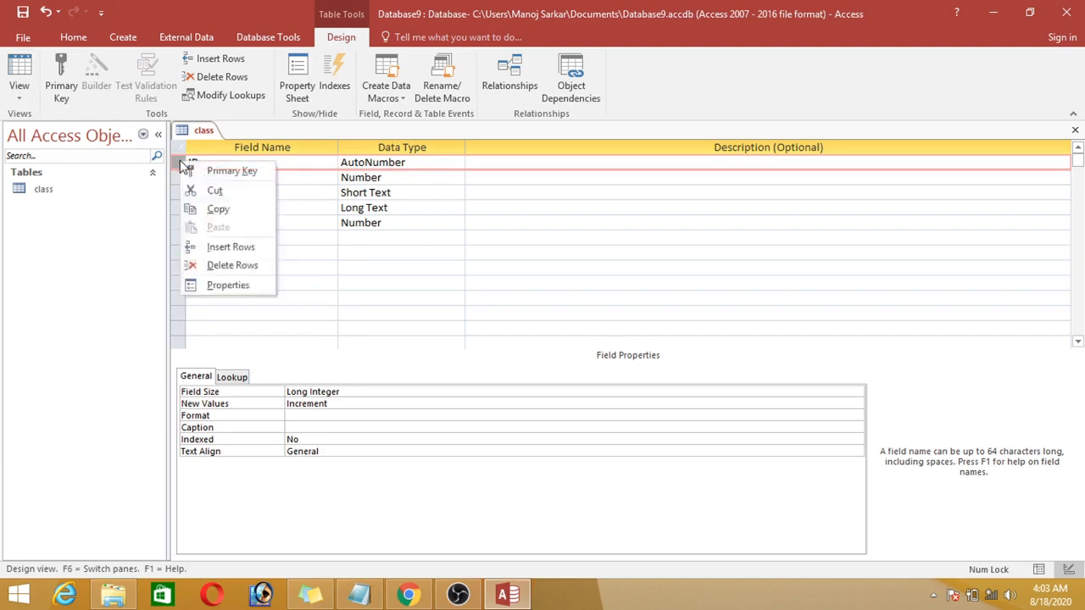
left_click(212, 267)
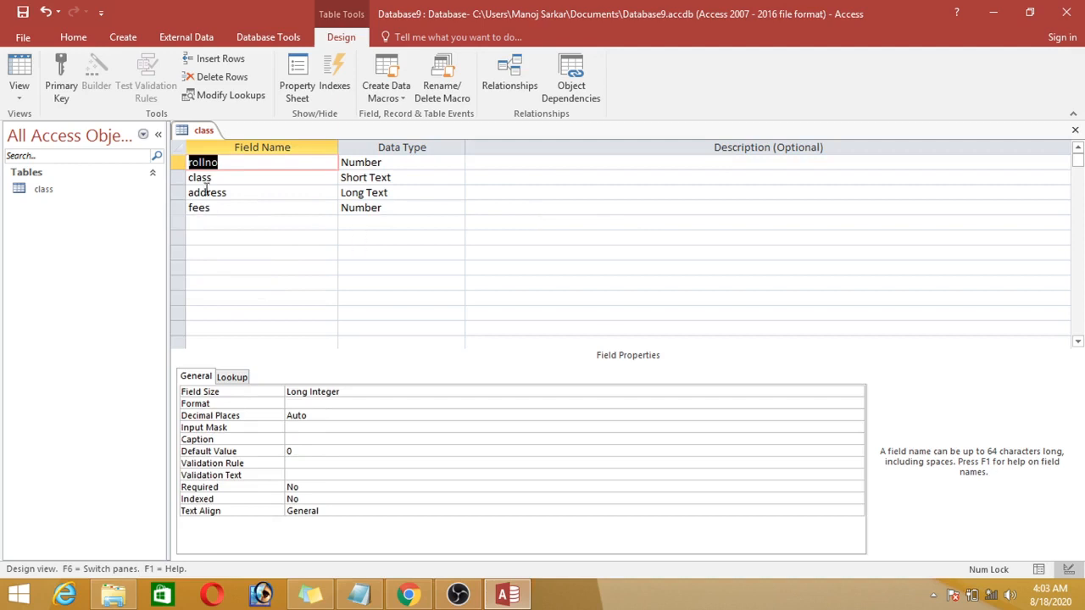
right_click(197, 132)
left_click(233, 217)
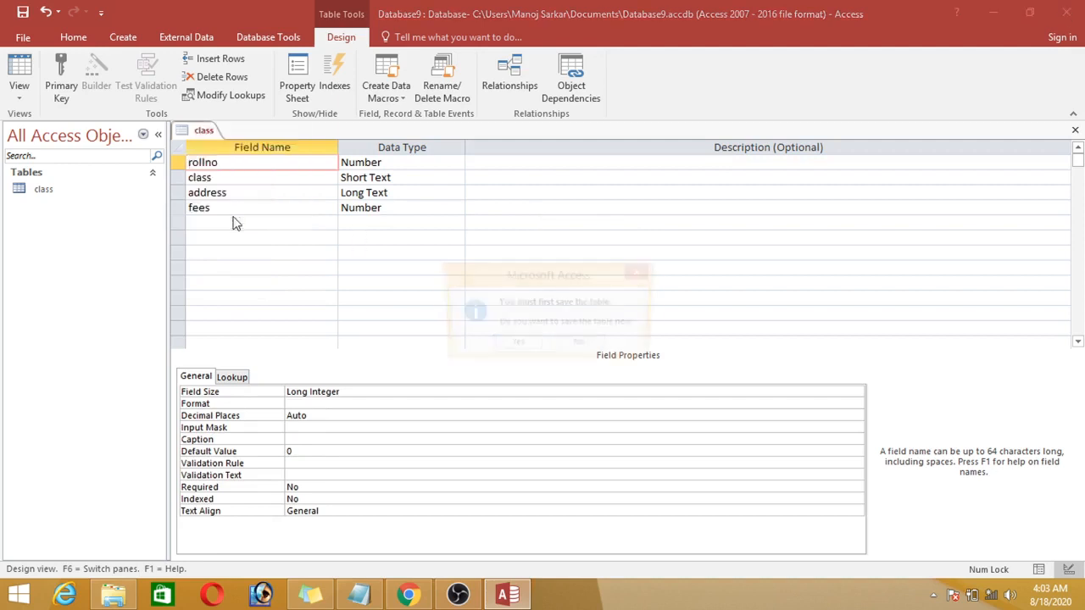
left_click(528, 346)
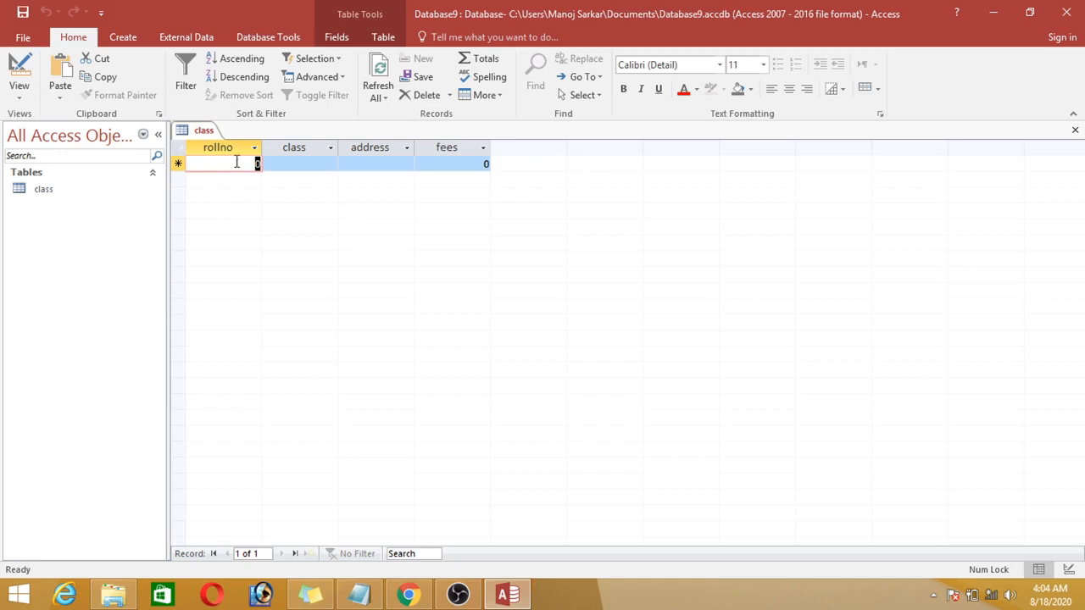
Step: Enter the first record with rollno 1, class x, address rudrapur and fees 5000
type("1")
key("Tab")
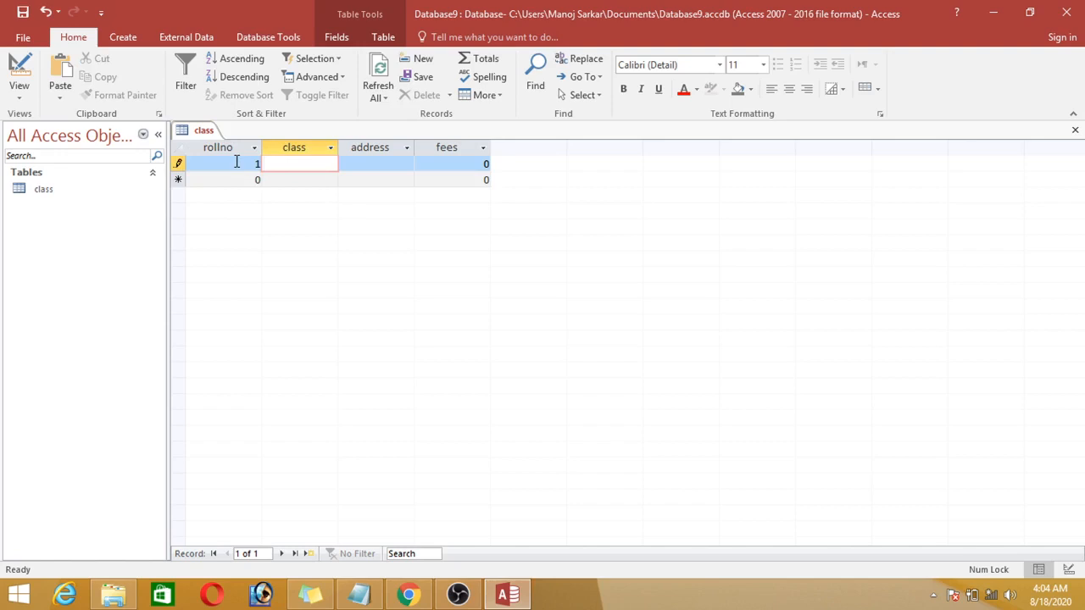
type("x")
key("Tab")
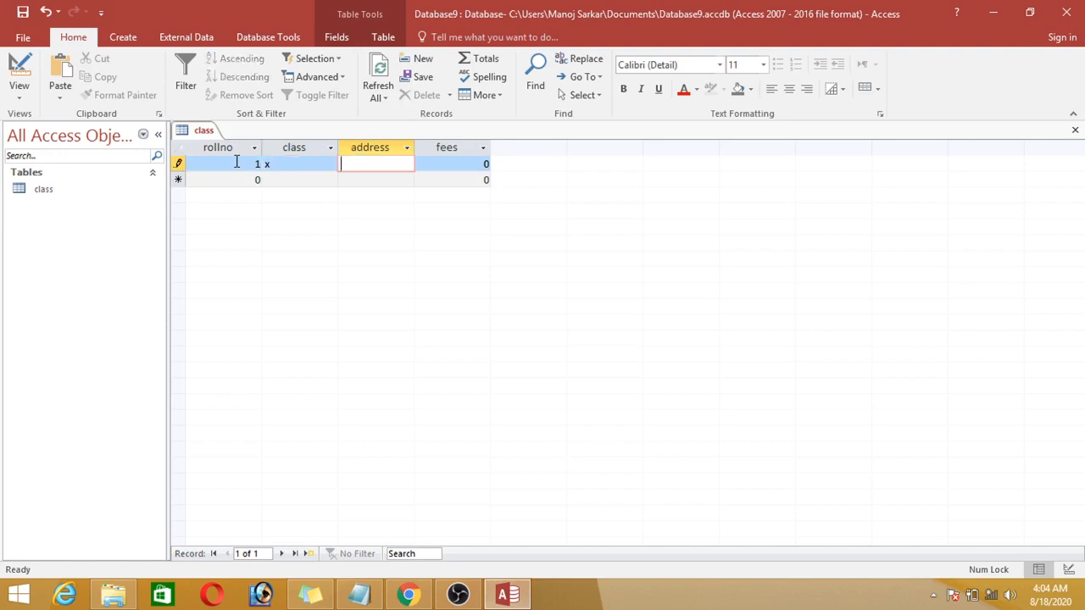
type("rudrapur")
key("Tab")
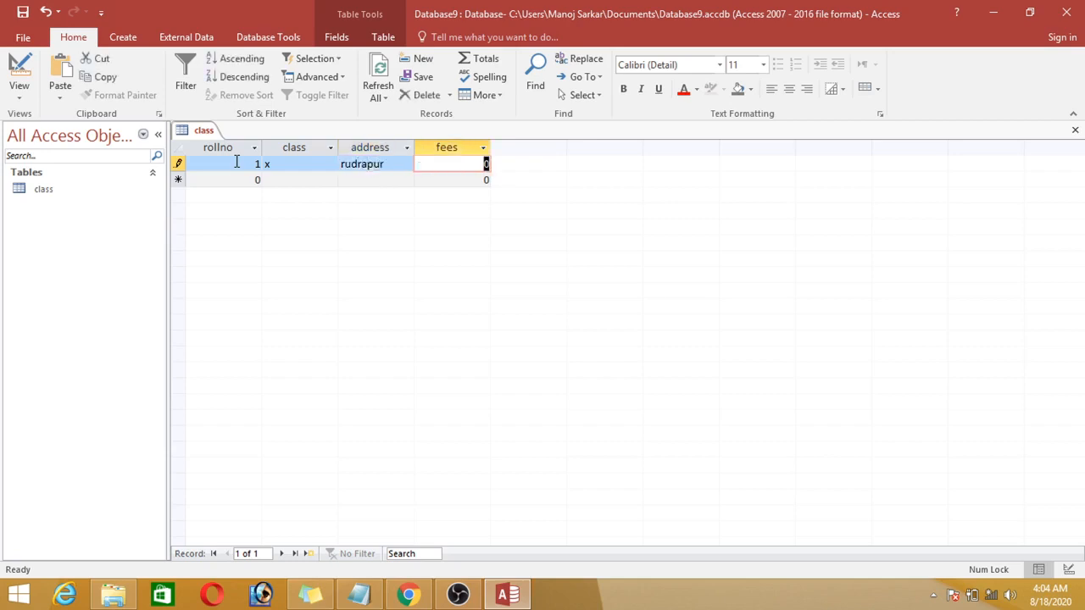
type("5000")
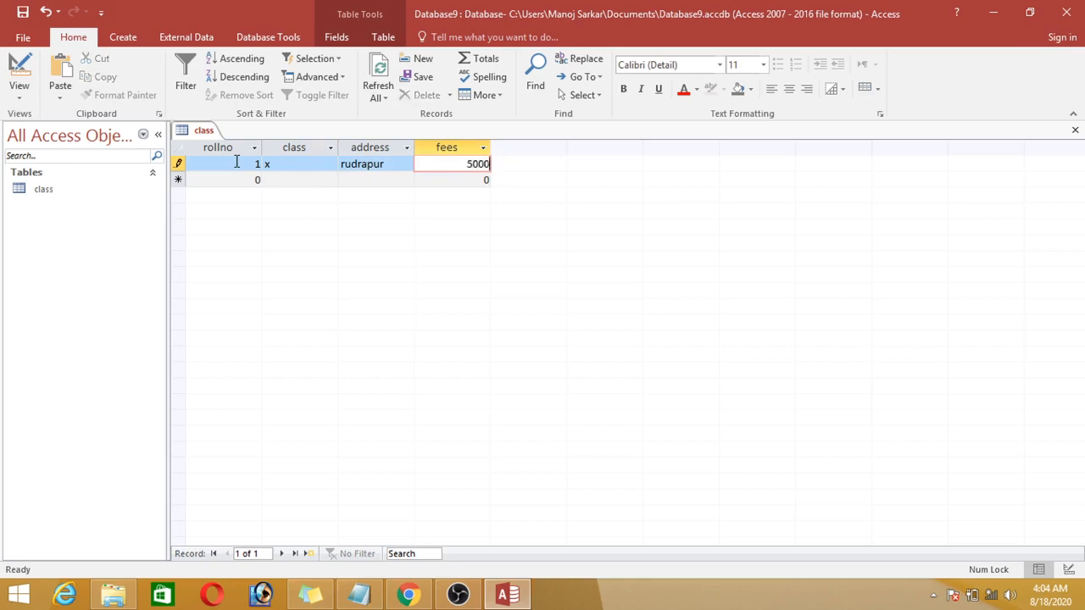
key("Tab")
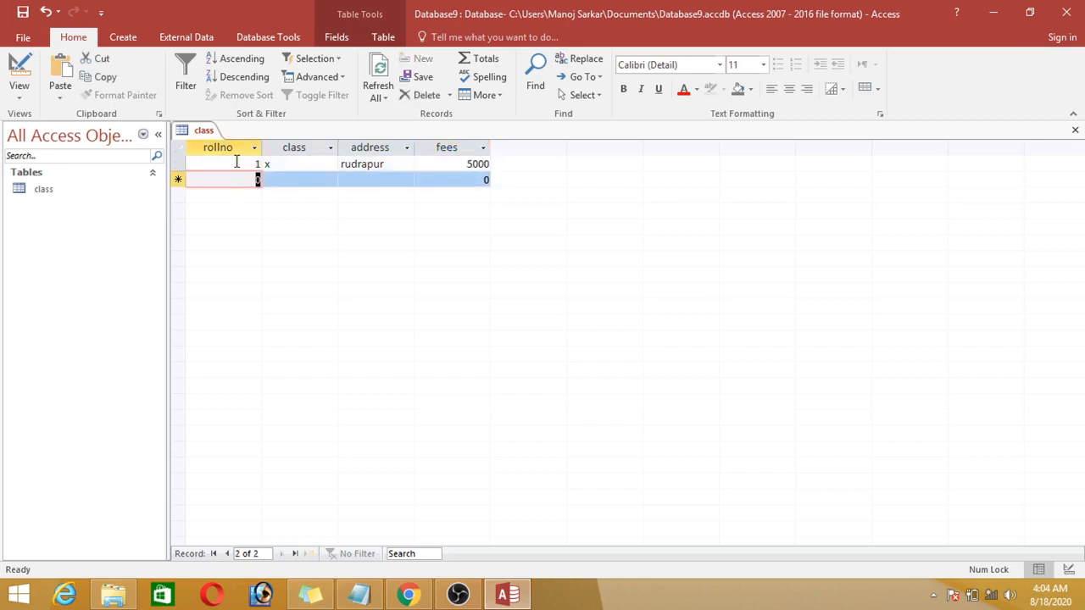
Step: Enter the second record with rollno 2, class x, the student's address and fees 5000
type("2")
key("Tab")
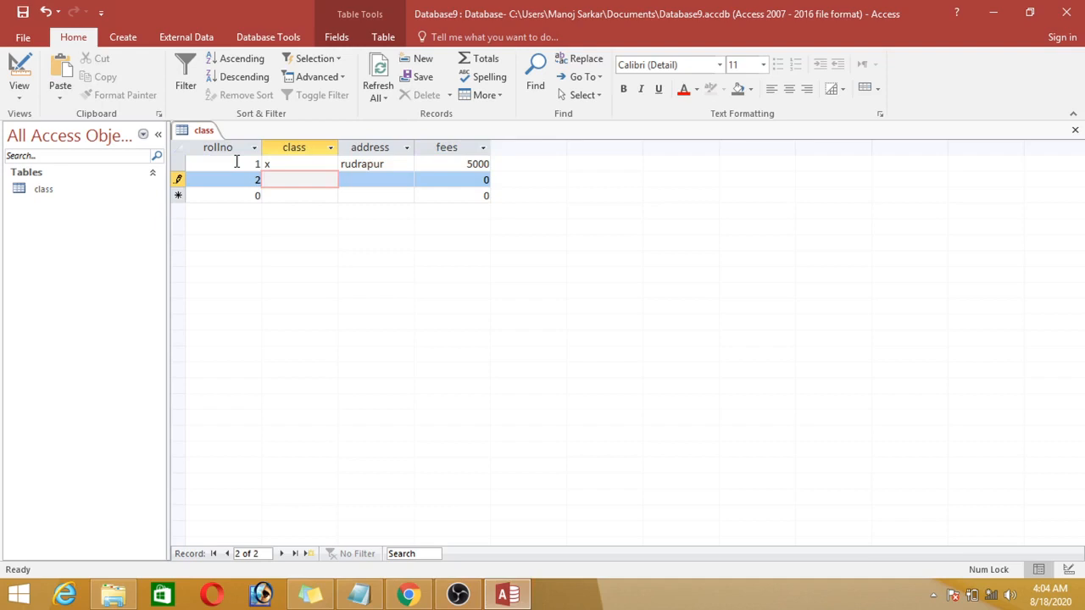
type("x")
key("Tab")
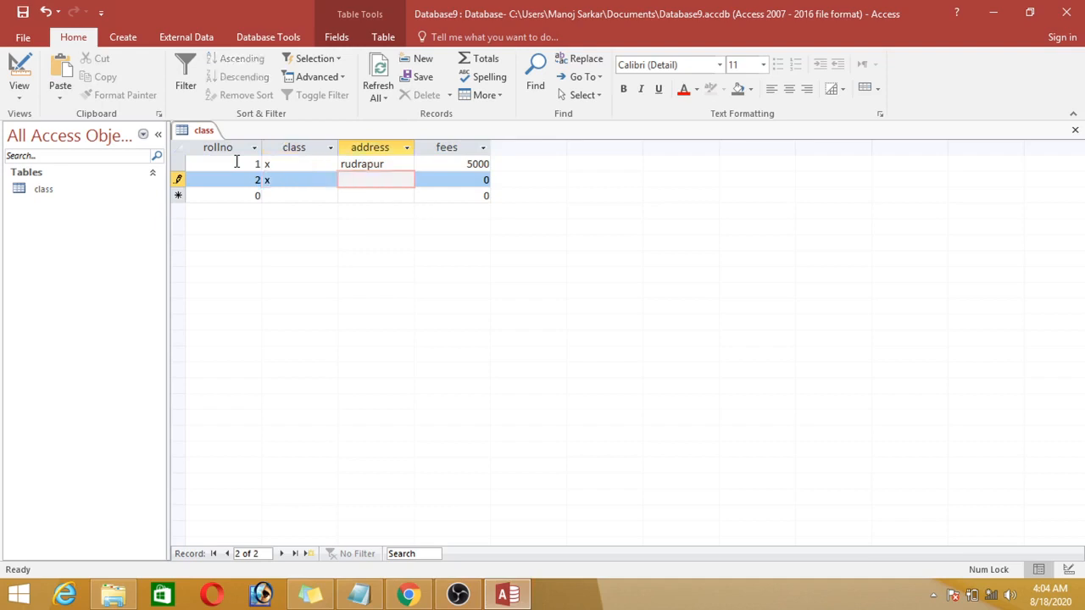
type("sanjay calony rudrapur")
key("Tab")
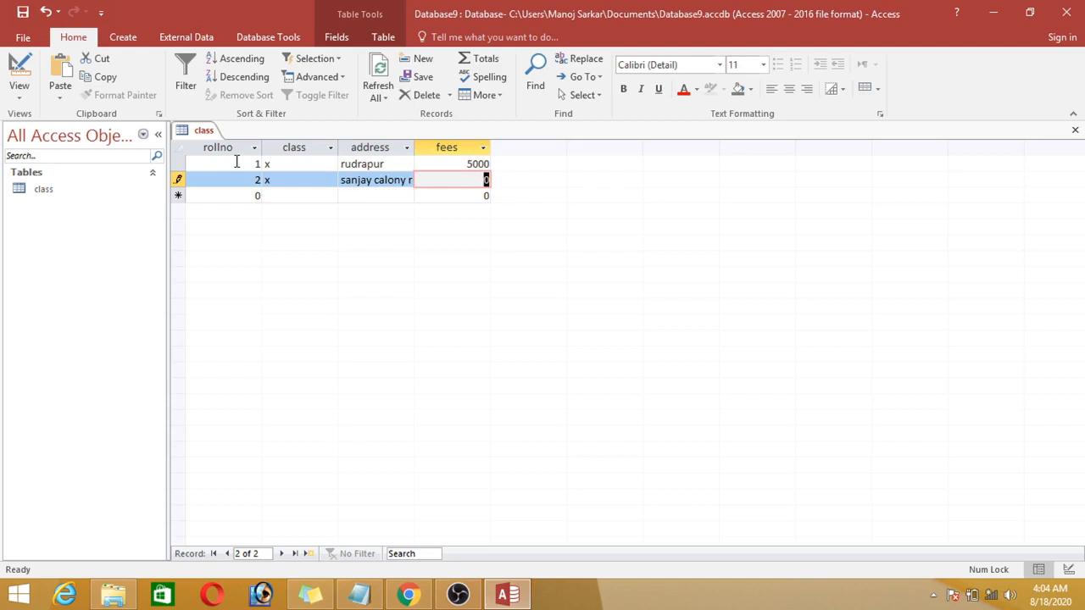
type("5000")
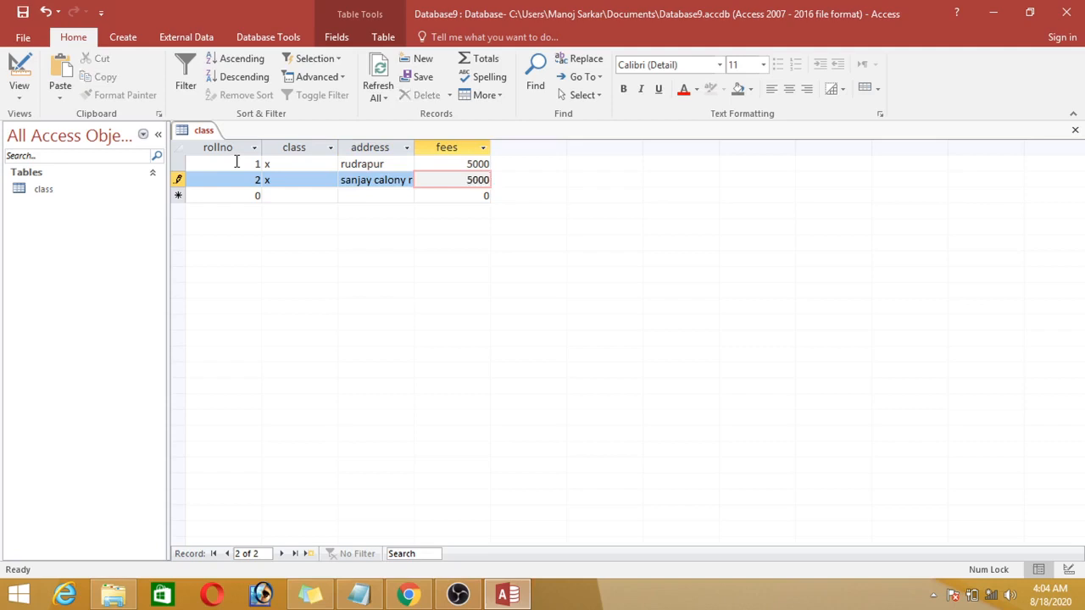
key("Tab")
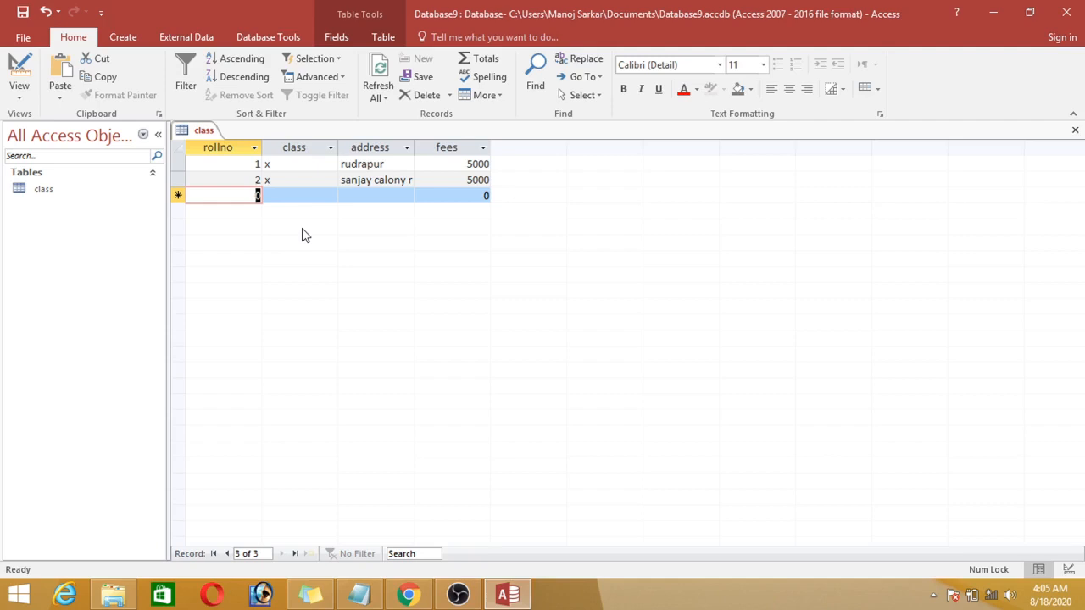
Step: Add a third record that repeats rollno 1, with class x, address delhi and fees 5000
type("1")
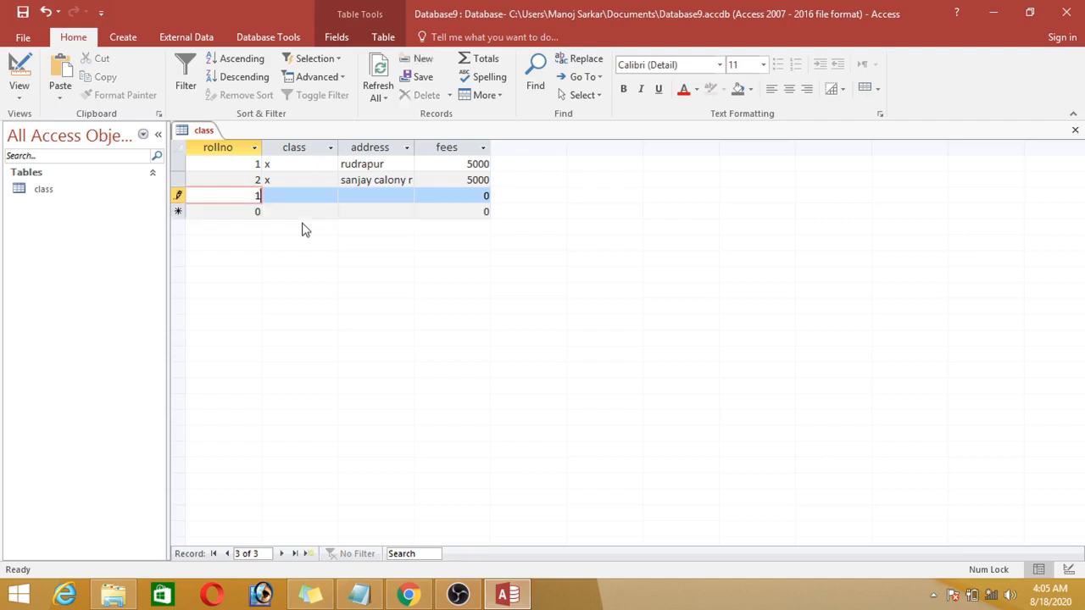
key("Tab")
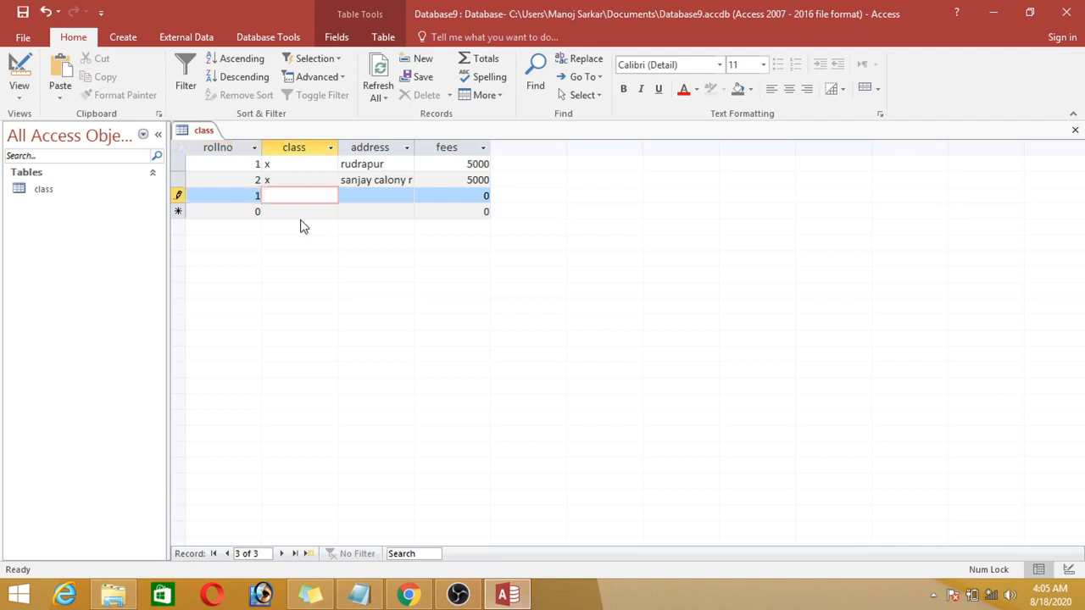
type("x")
key("Tab")
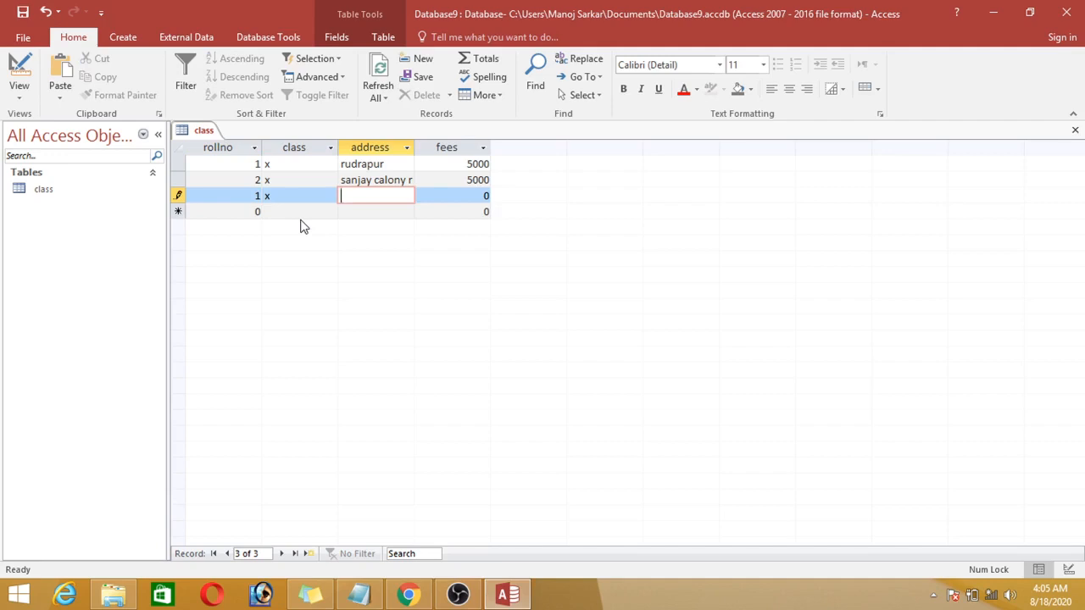
type("delhi")
key("Tab")
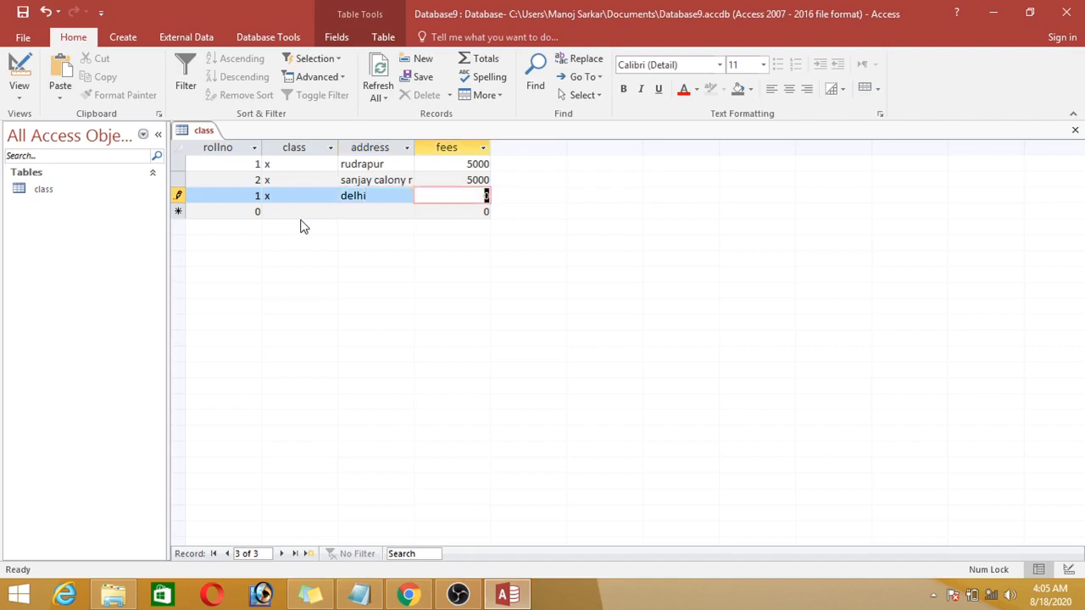
type("5000")
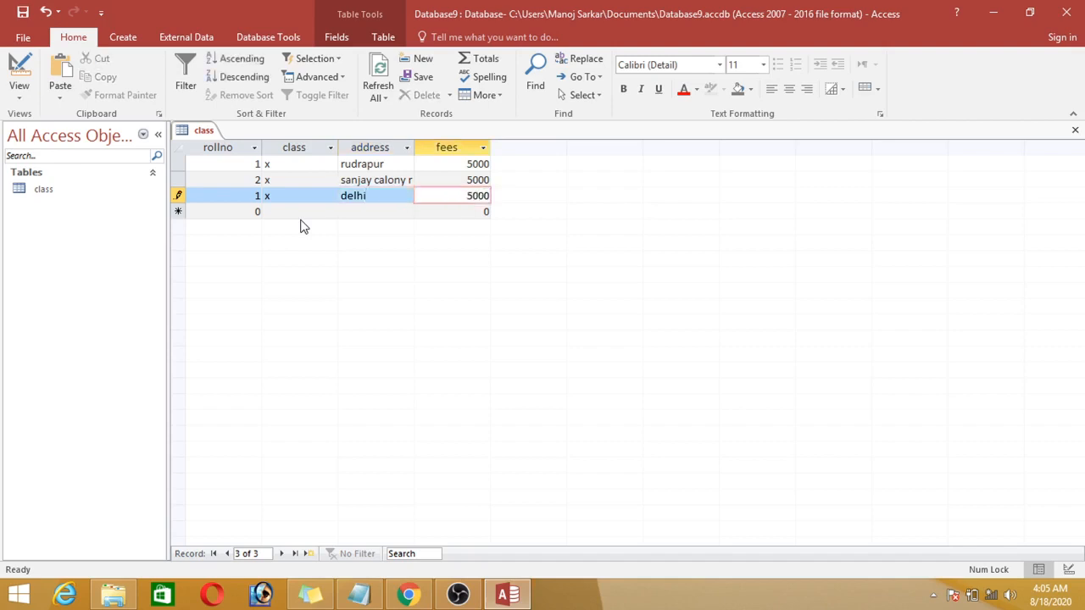
key("Tab")
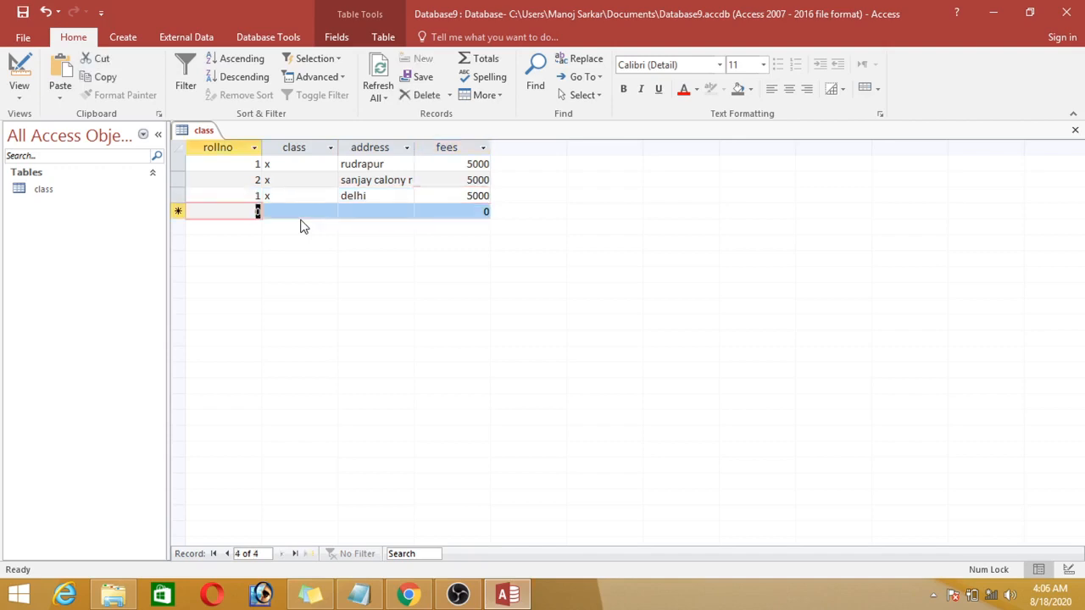
Step: Clear the rollno and class values of the delhi record
left_click(240, 201)
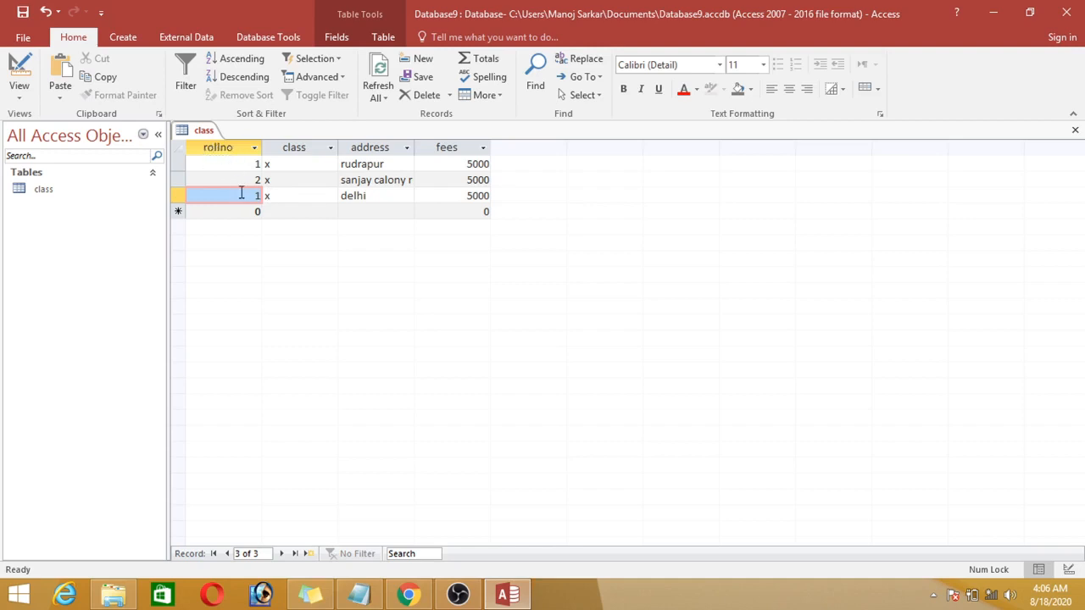
key("Delete")
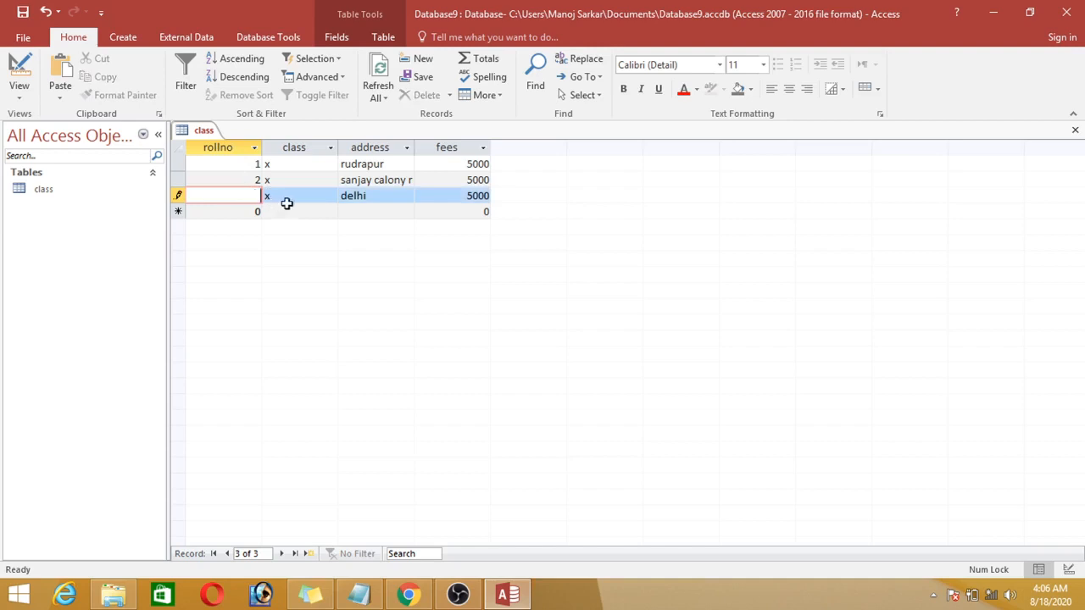
left_click(294, 212)
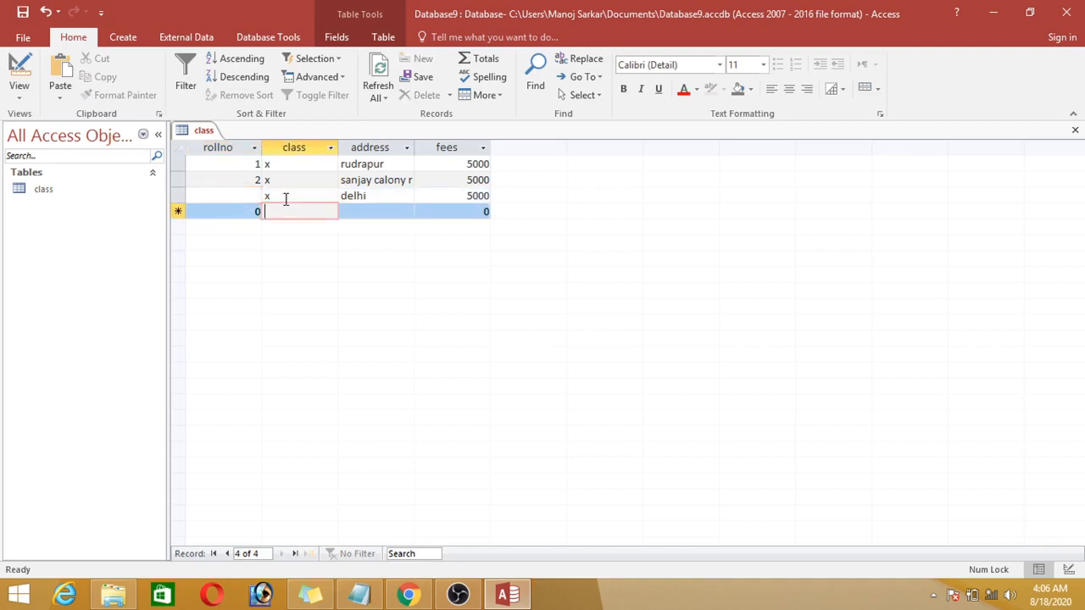
left_click(286, 198)
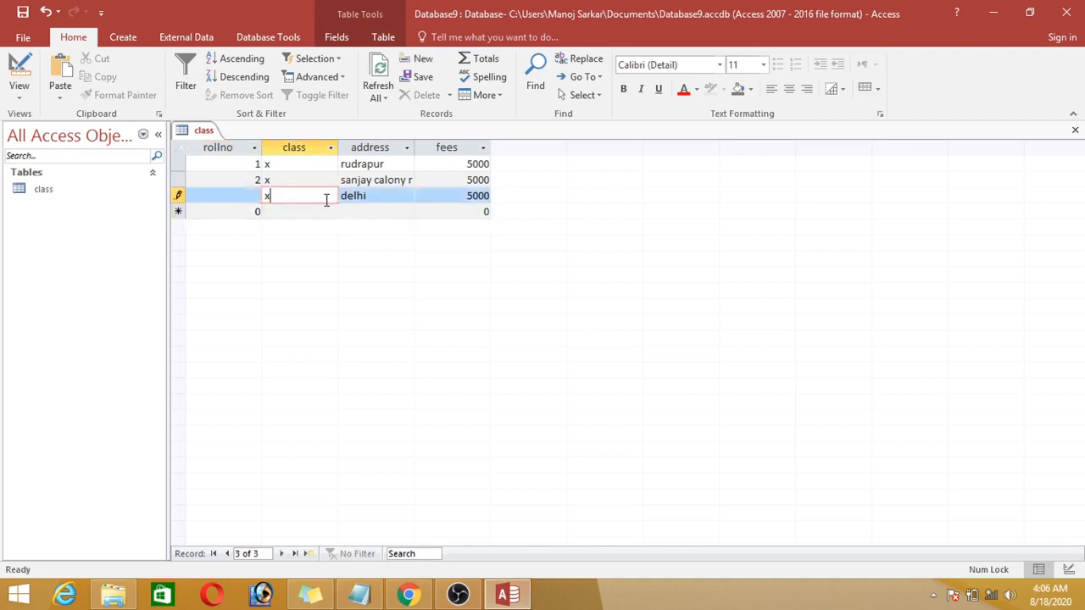
key("BackSpace")
left_click(358, 199)
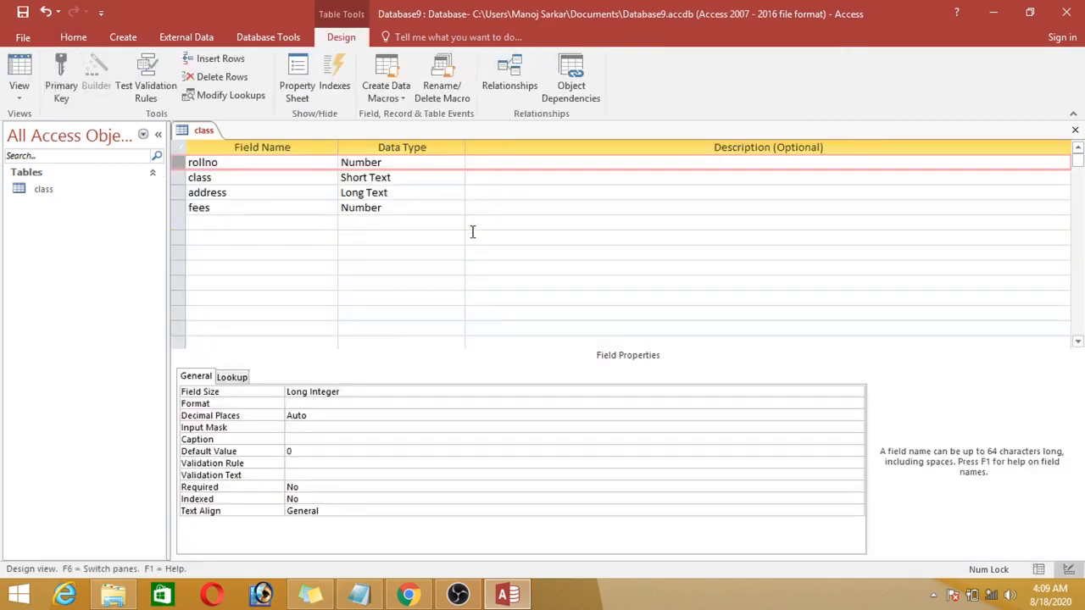
Step: Set rollno as the primary key of the class table and switch to Datasheet view, saving the table
left_click(61, 78)
right_click(202, 132)
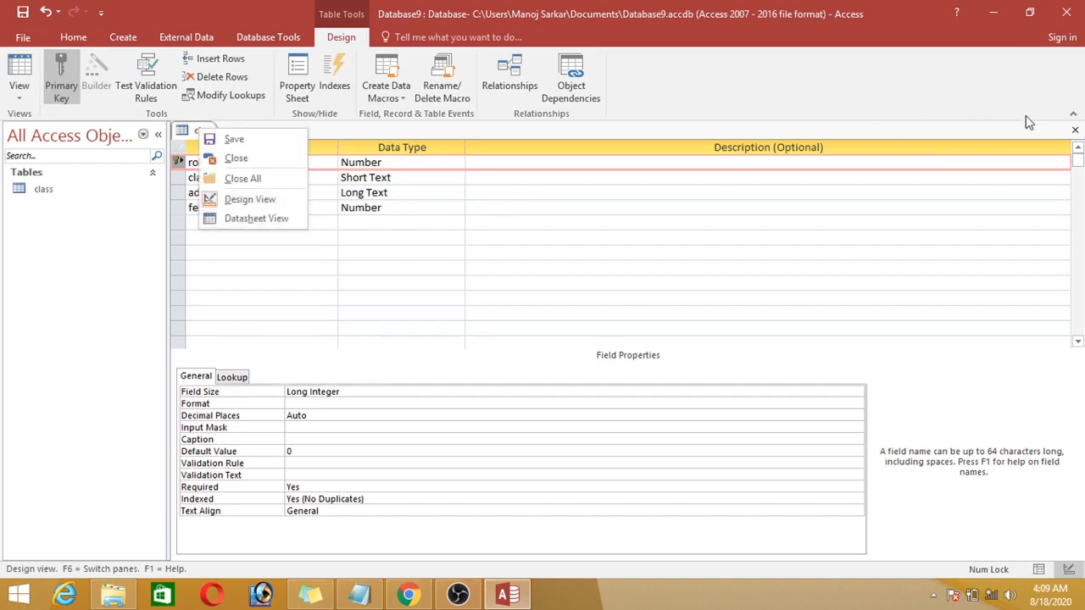
left_click(239, 222)
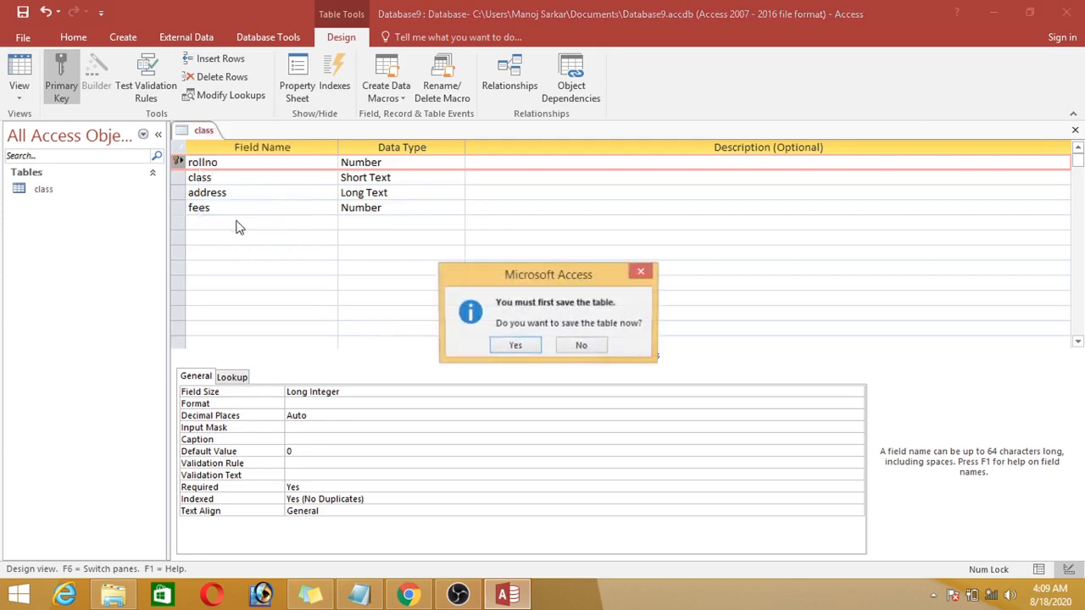
left_click(514, 344)
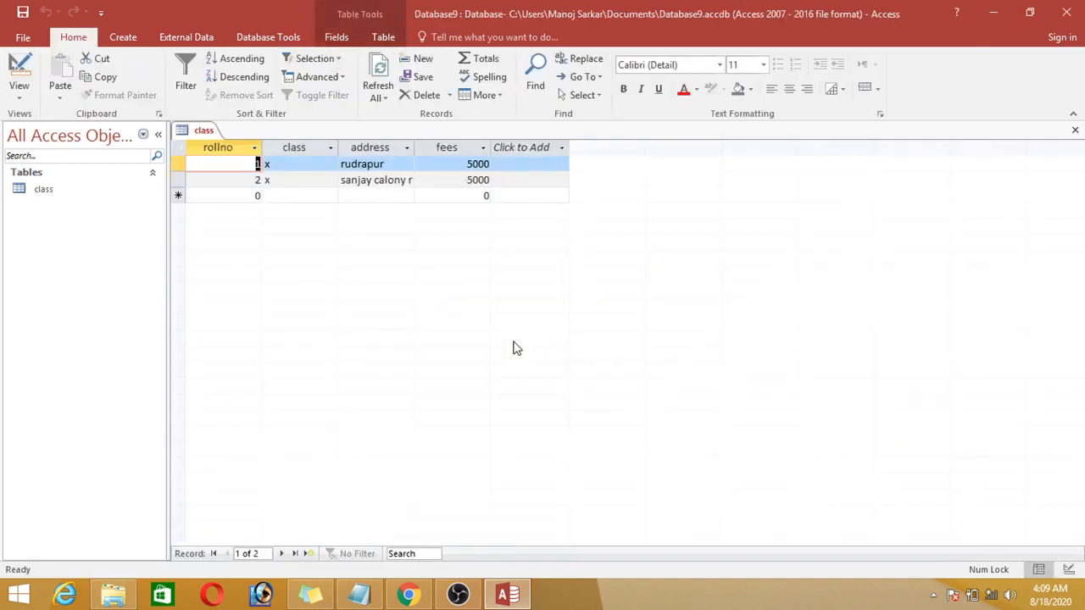
Step: Try to save a third record that repeats rollno 1, with class x, address pune and fees 5000
left_click(21, 598)
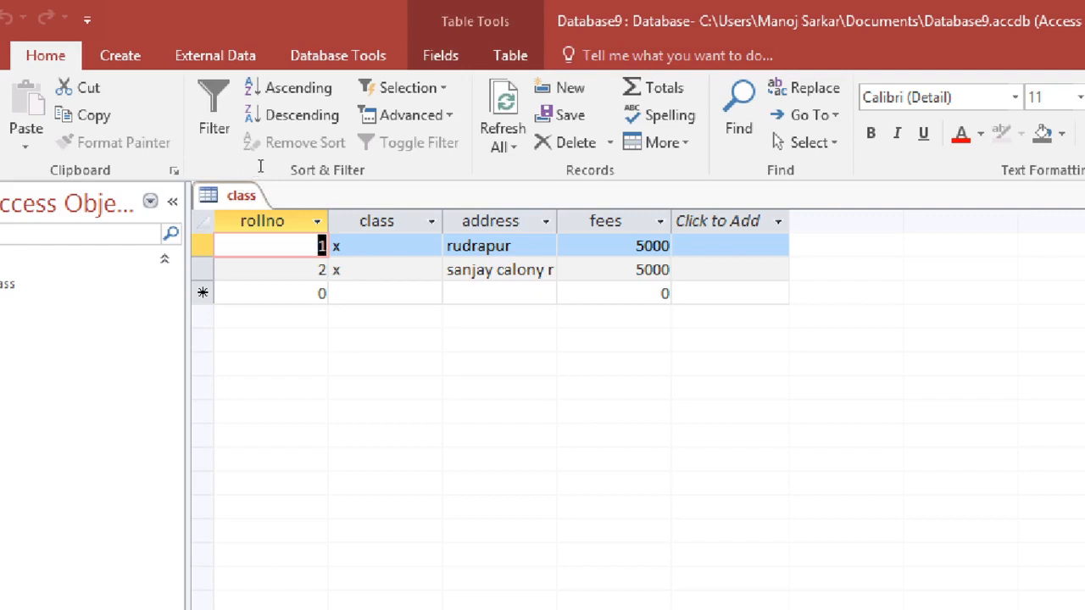
left_click(303, 293)
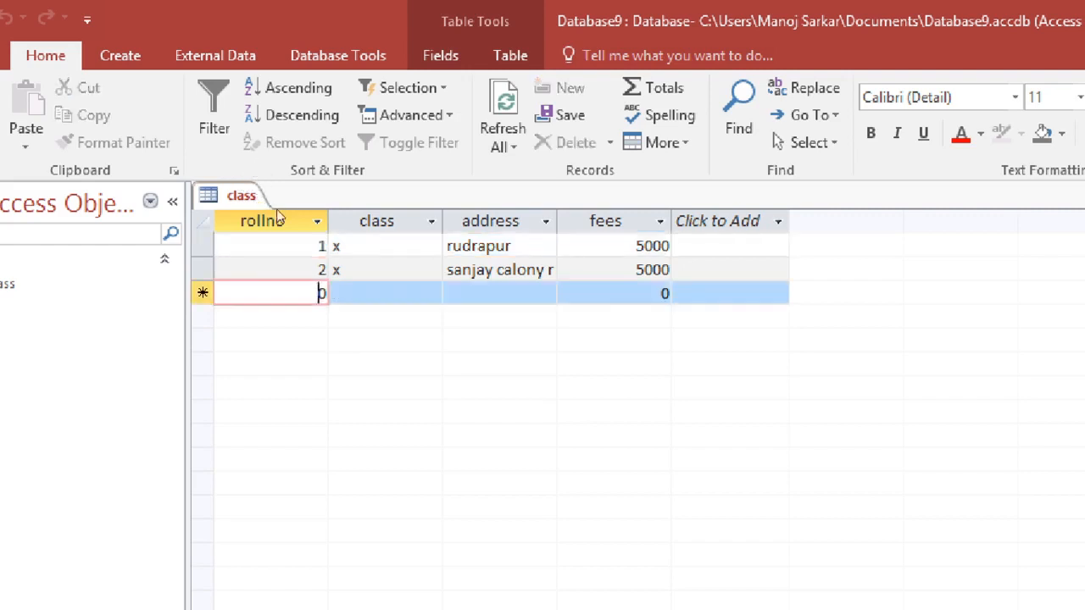
type("1")
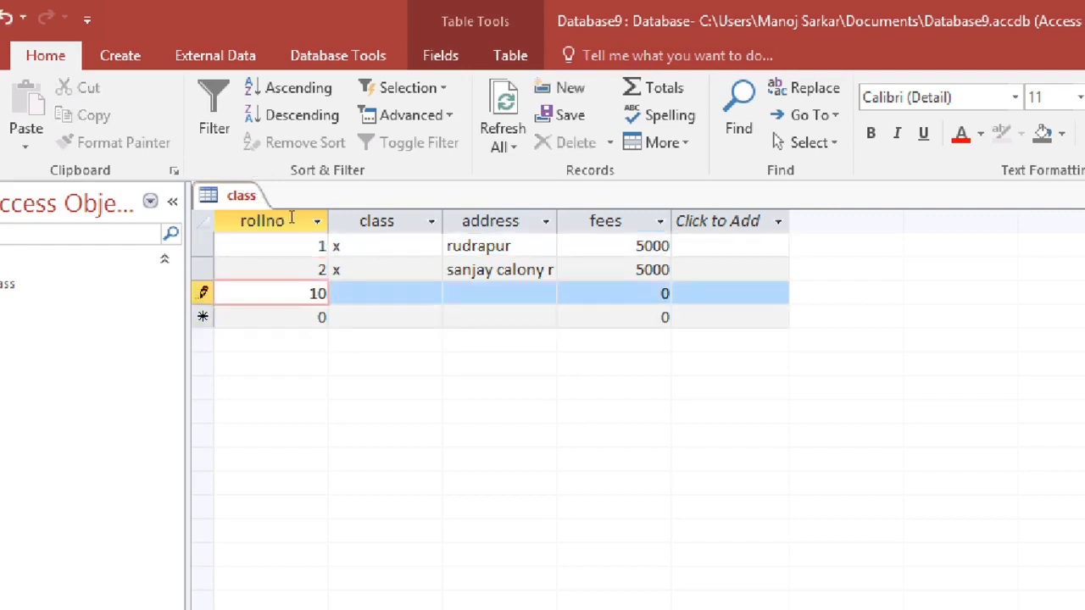
key("Delete")
key("Tab")
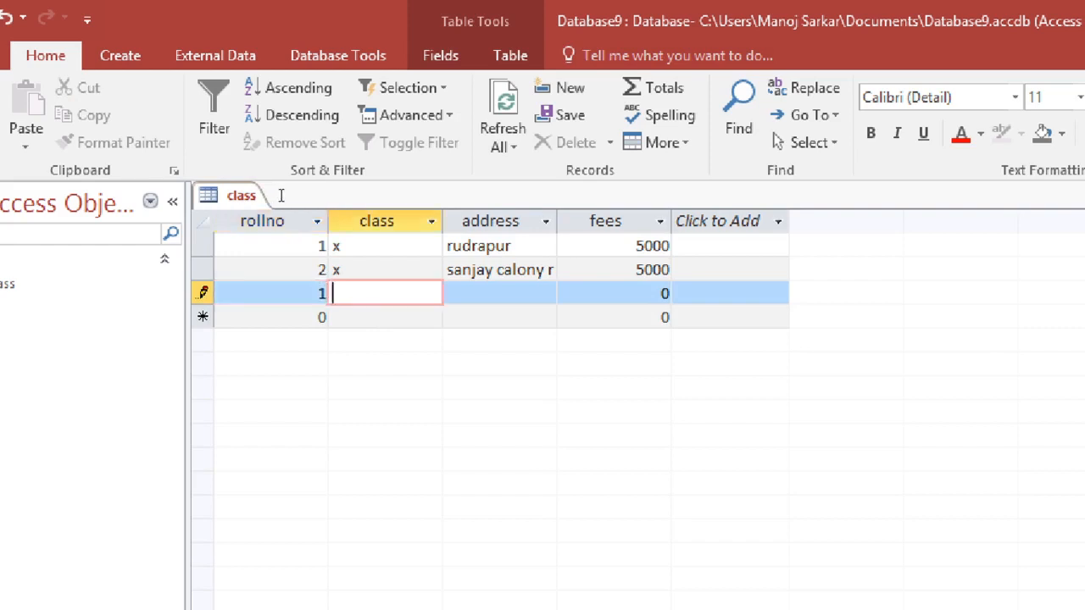
type("x")
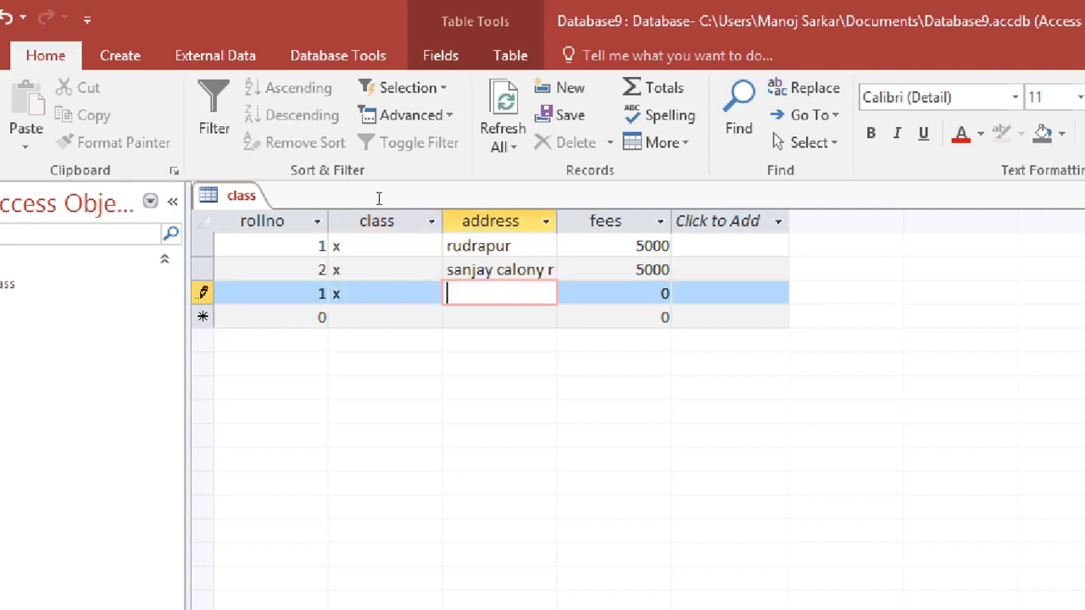
key("Tab")
type("pune")
key("Tab")
type("5000")
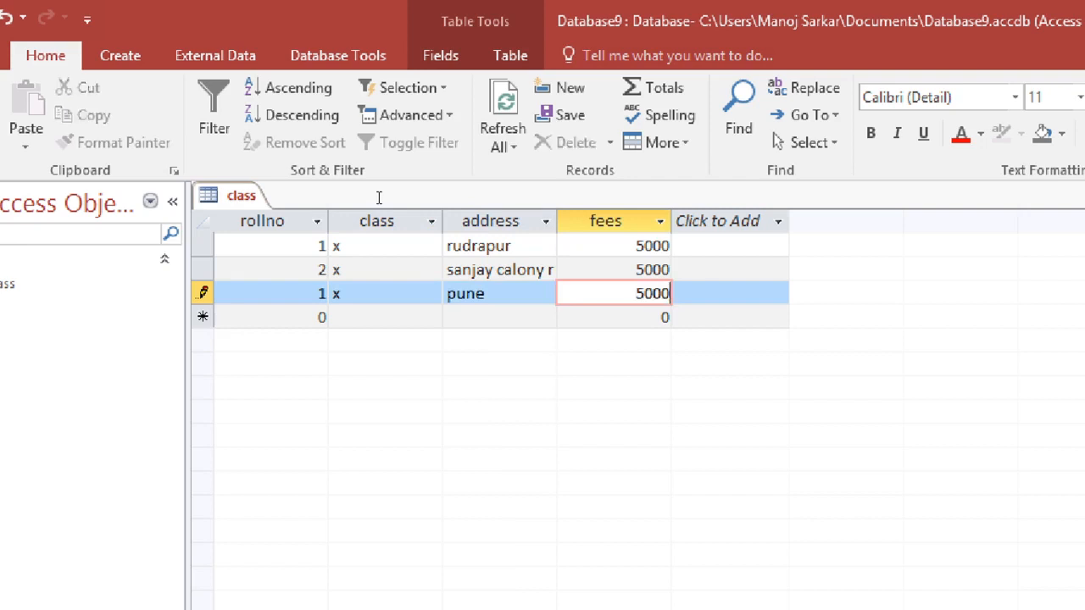
key("ctrl+s")
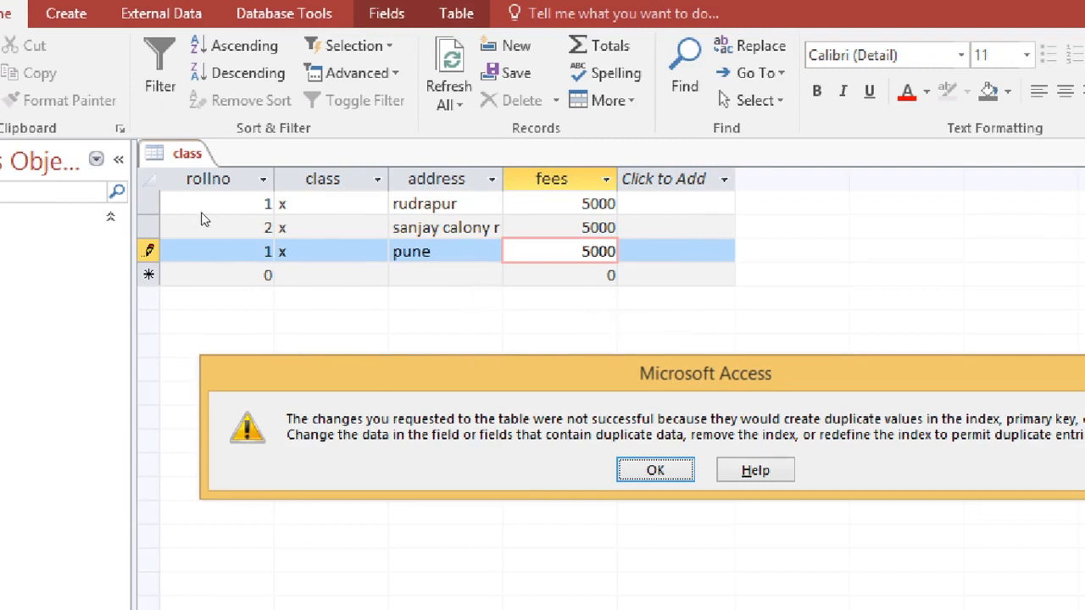
Step: Dismiss the duplicate-value alert, then try to save the pune record with rollno 2 instead
left_click(656, 471)
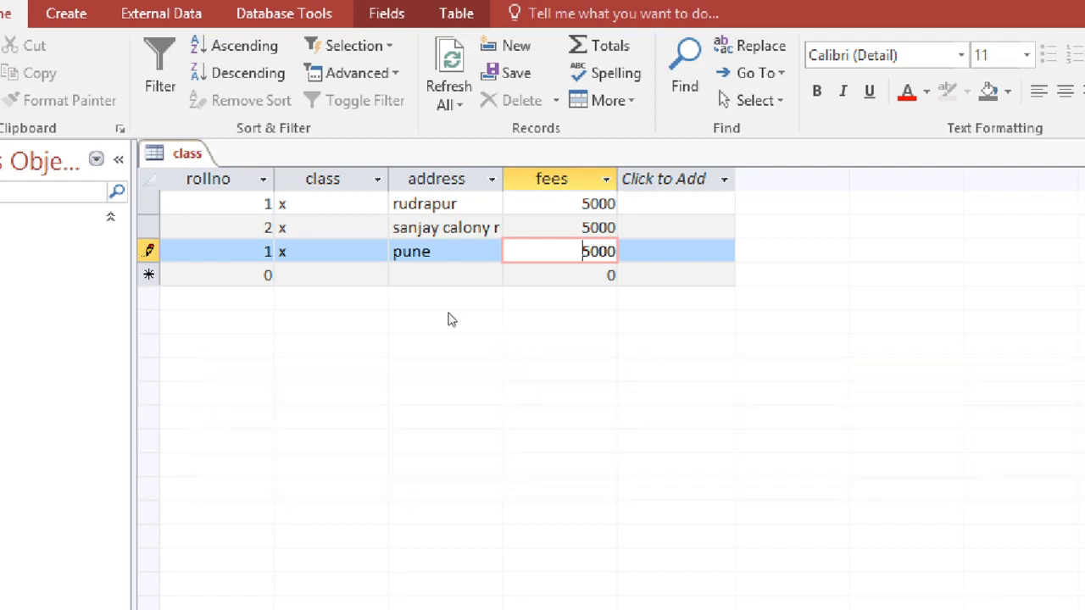
left_click(258, 195)
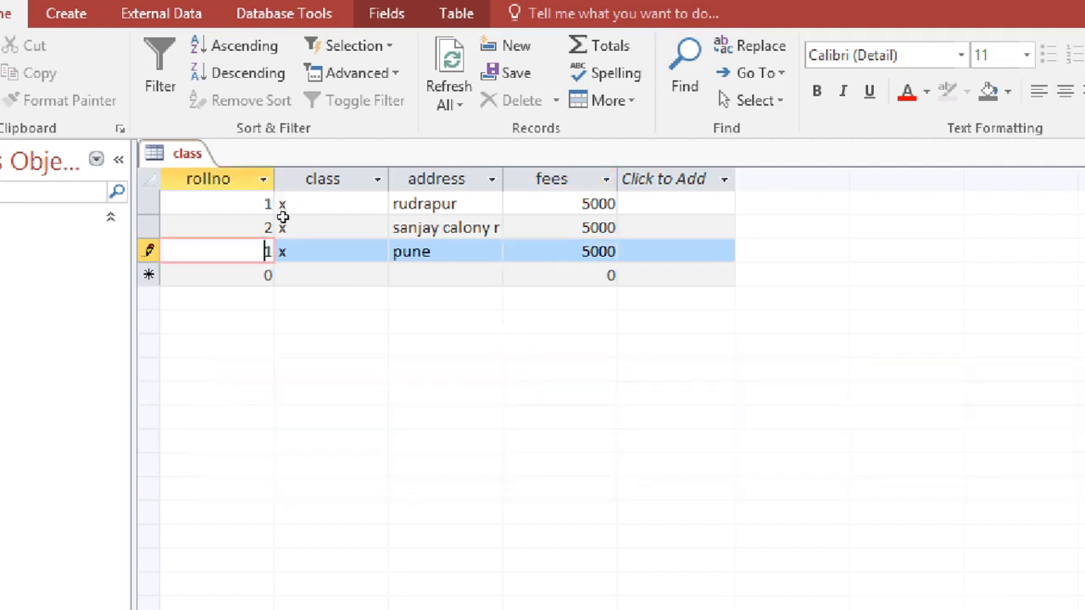
key("BackSpace")
type("2")
key("Tab")
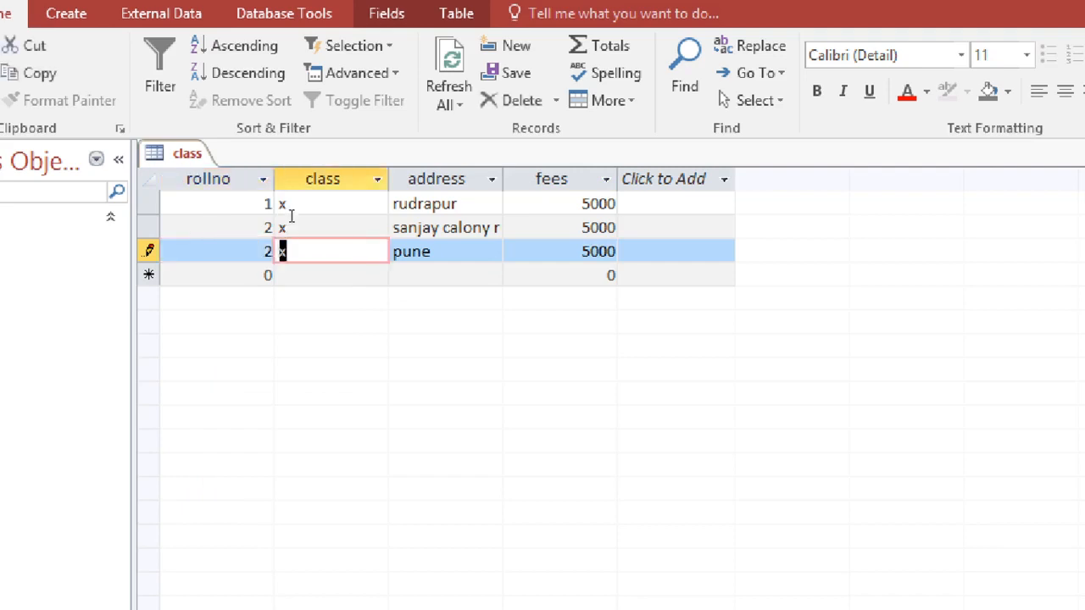
key("Tab")
key("Tab")
key("Tab")
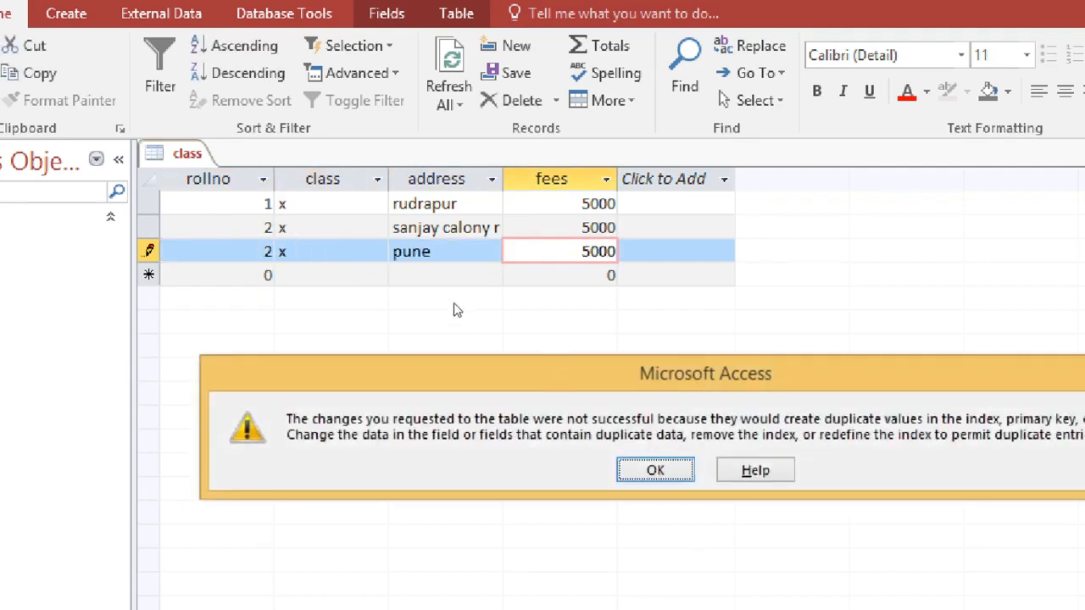
key("Return")
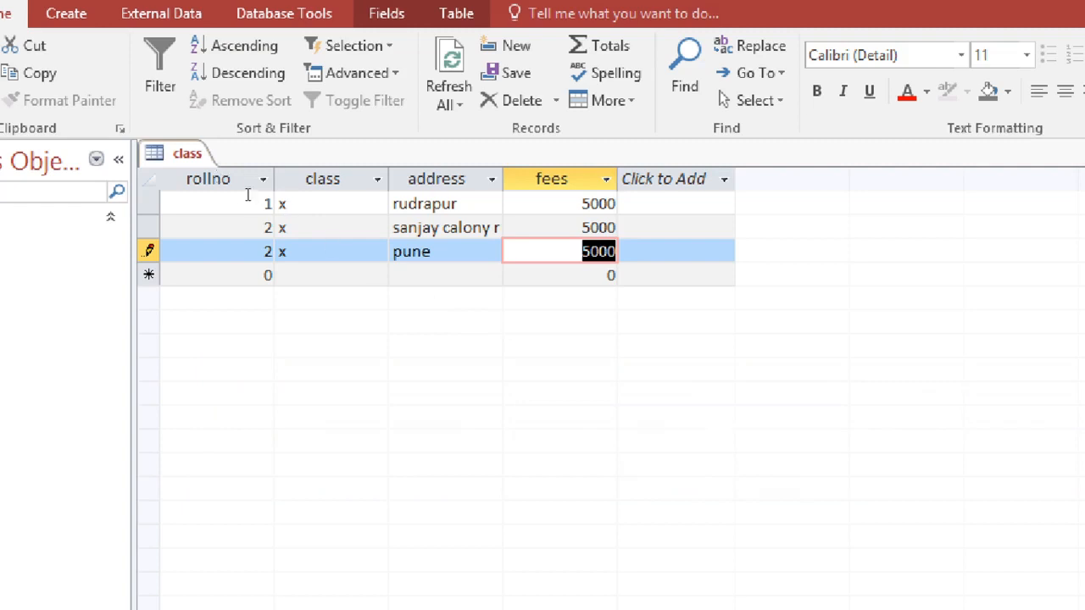
Step: Set the pune record's rollno to 3 and save the record
left_click(259, 200)
key("BackSpace")
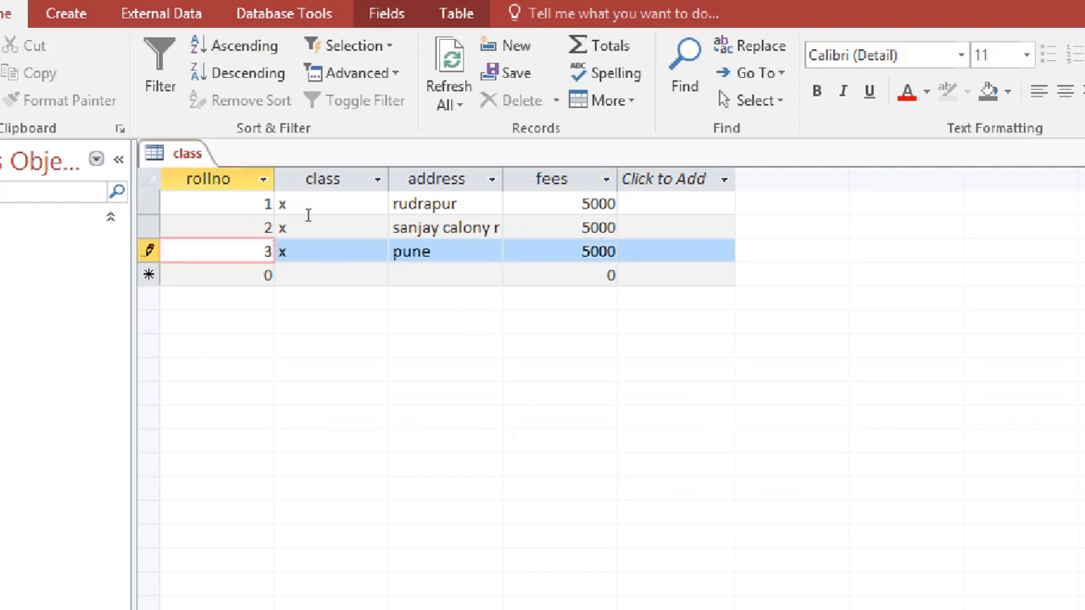
key("Tab")
key("Tab")
key("Tab")
key("Tab")
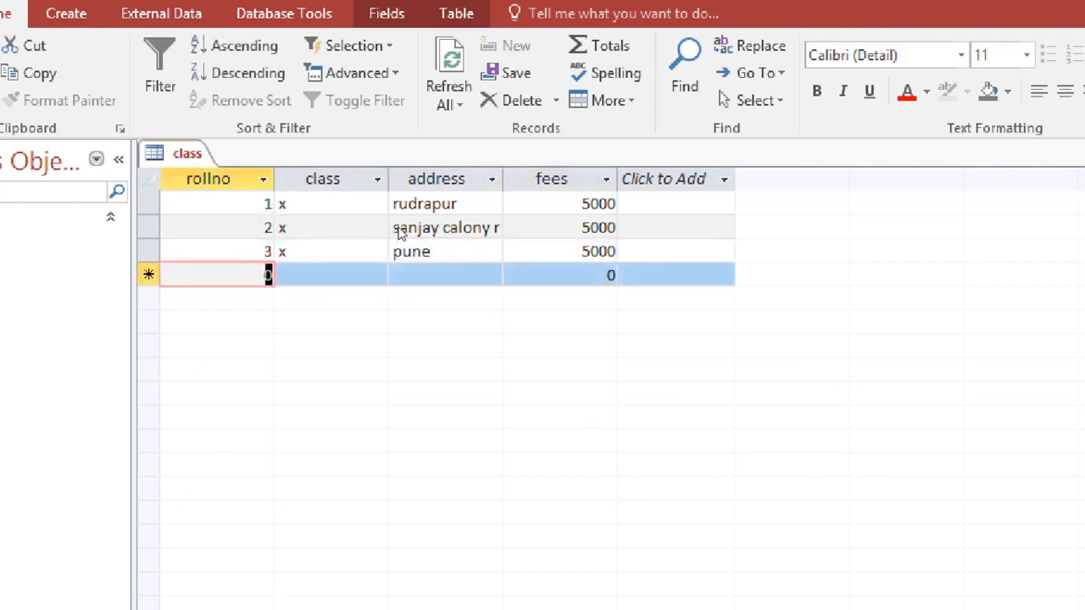
Step: Add a fourth record with rollno 4, class x, address mumbai and fees 5000
type("4")
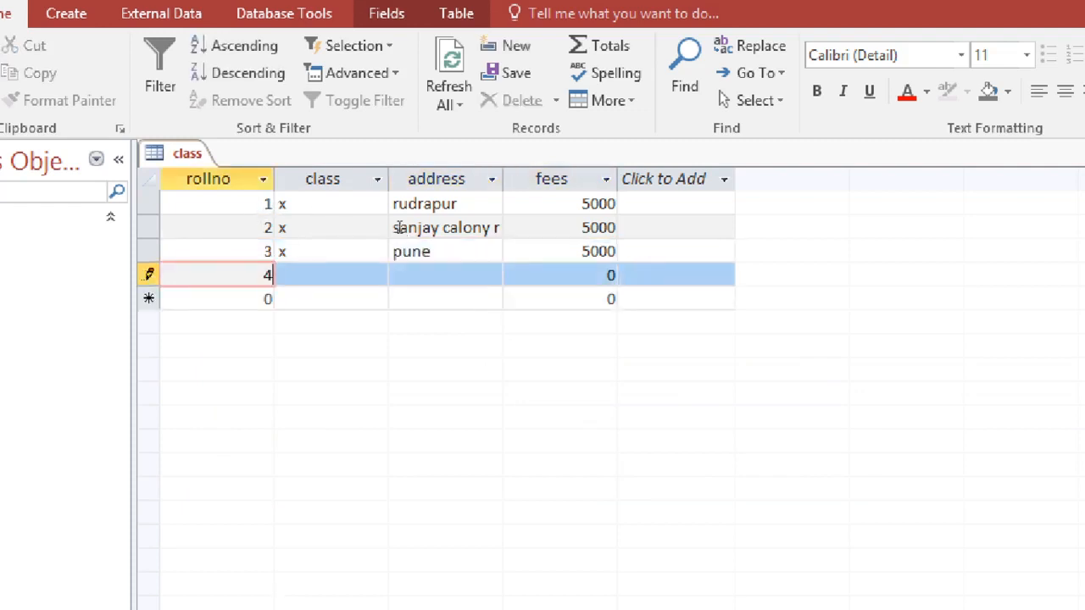
key("Tab")
type("x")
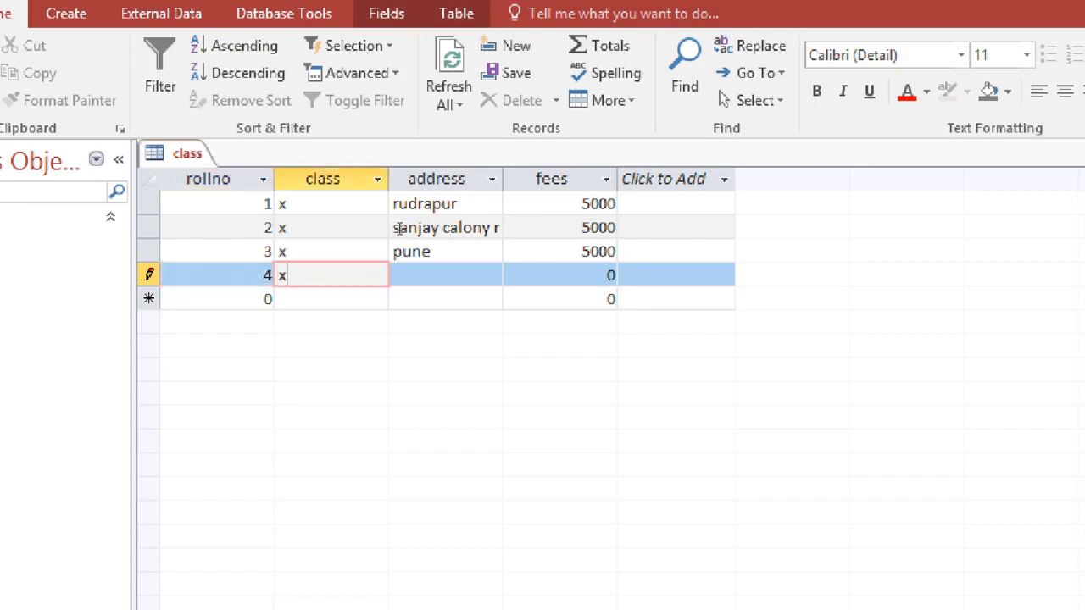
key("Tab")
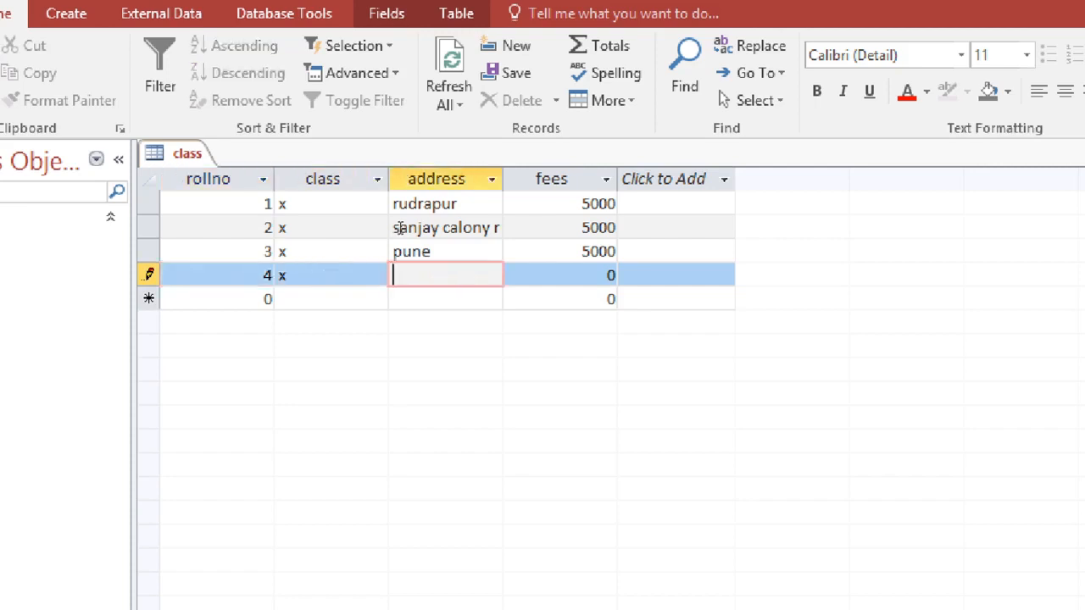
type("mumbai")
key("Tab")
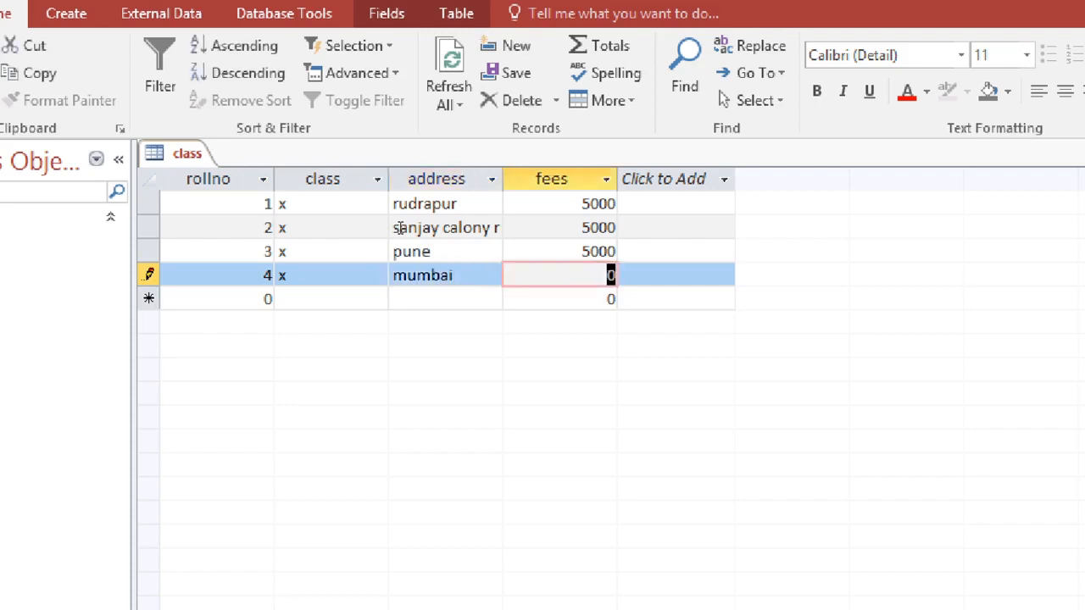
type("5000")
key("Tab")
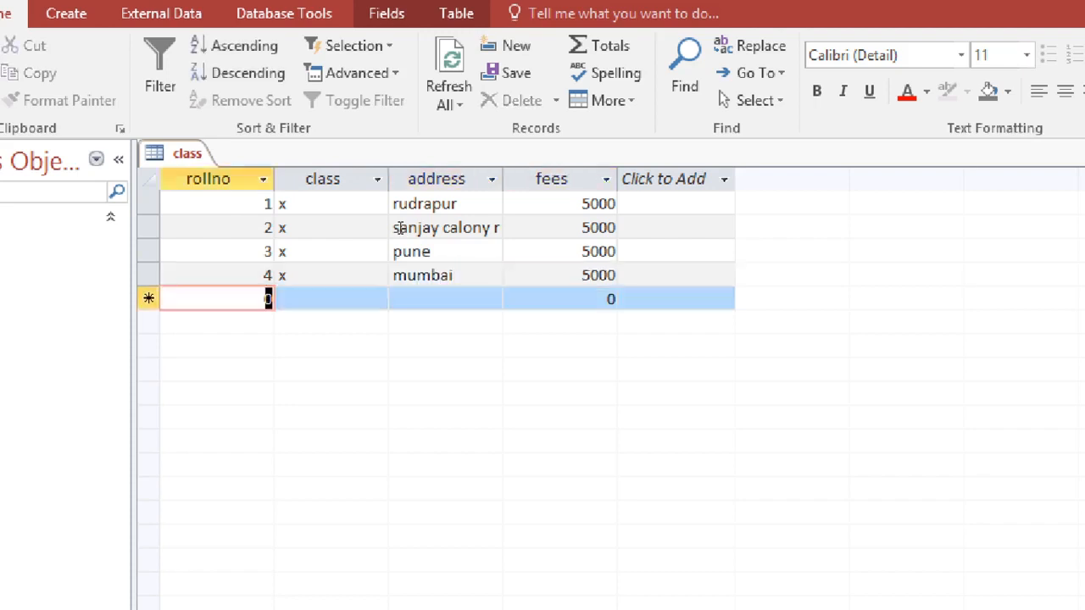